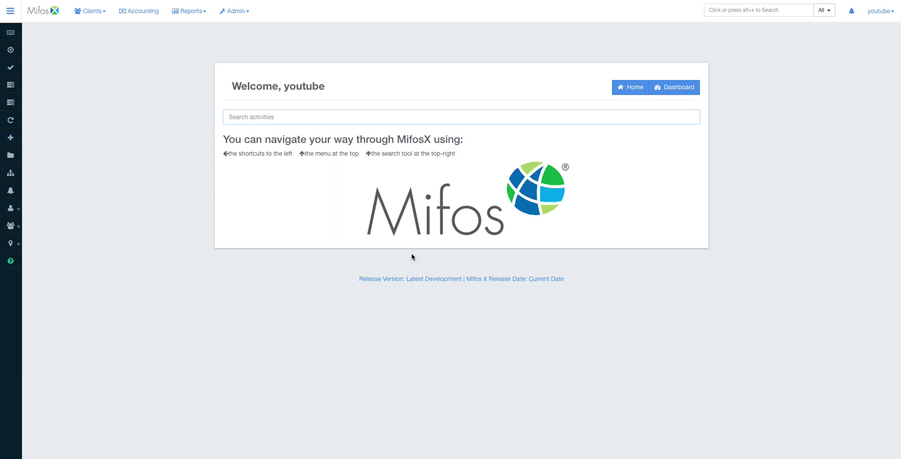
Open the chart of accounts in Accounting and show it as a tree
{"action": "left_click", "coordinate": [187, 11]}
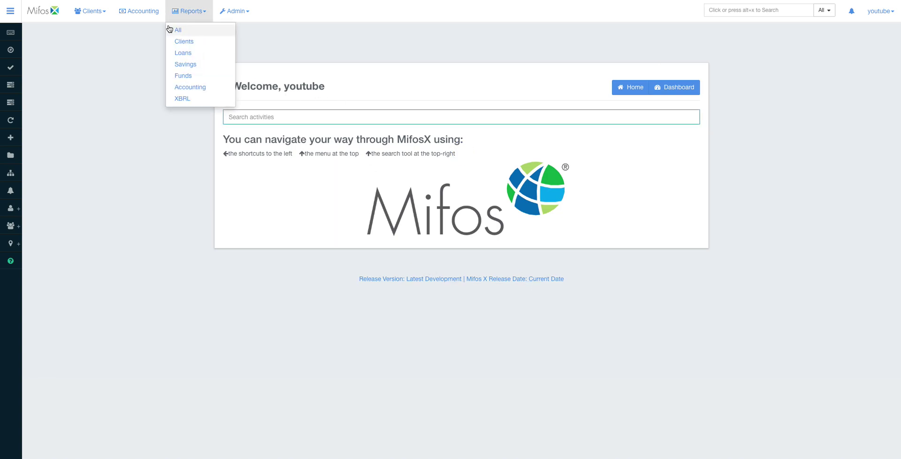
{"action": "left_click", "coordinate": [141, 19]}
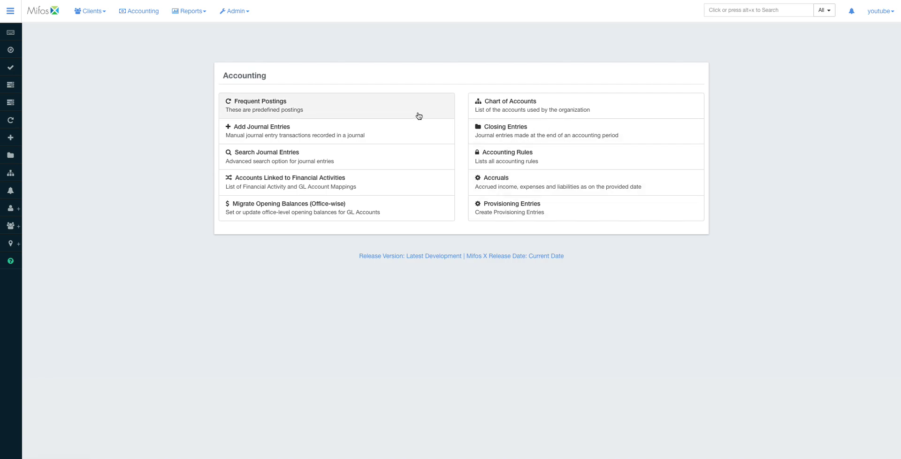
{"action": "left_click", "coordinate": [516, 102]}
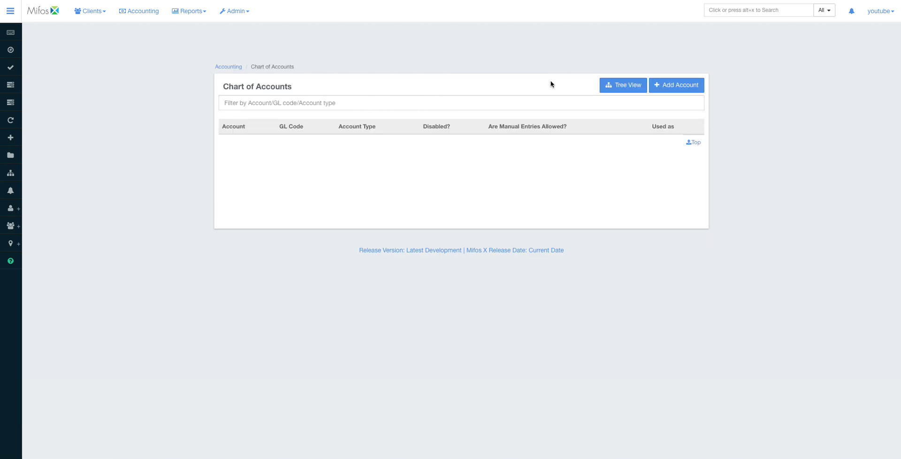
{"action": "left_click", "coordinate": [627, 92]}
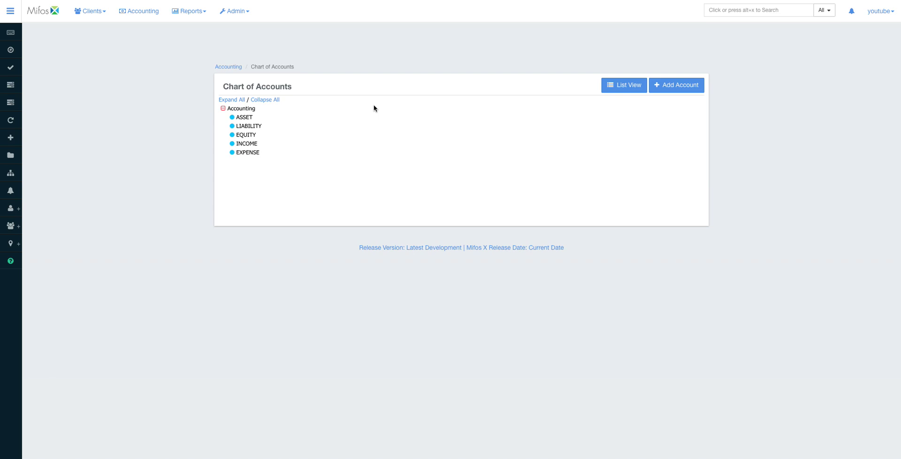
Open the organization's bulk import page for the chart of accounts
{"action": "left_click", "coordinate": [231, 11]}
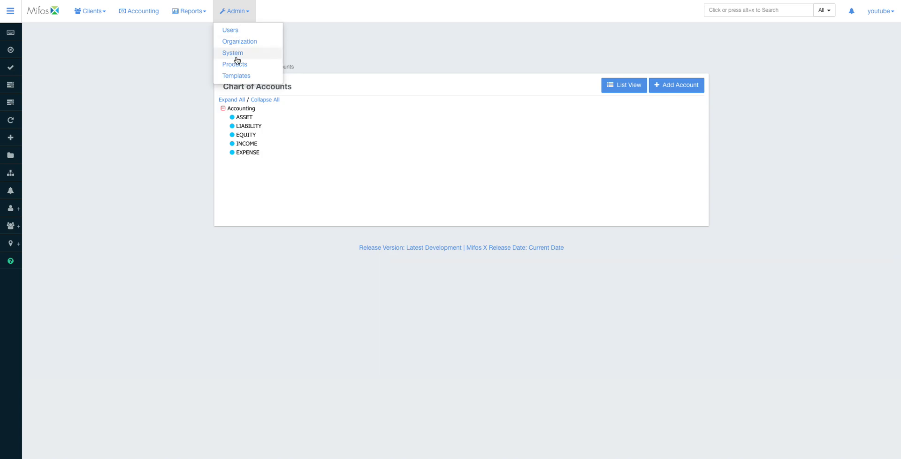
{"action": "left_click", "coordinate": [242, 40]}
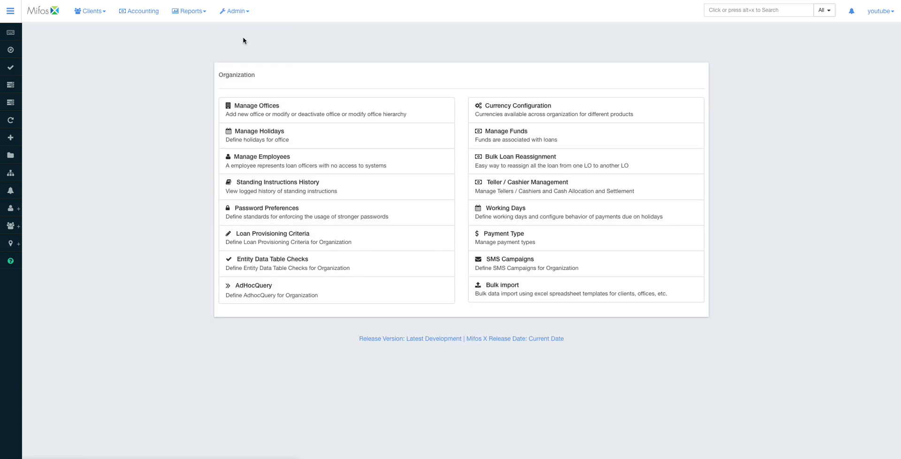
{"action": "left_click", "coordinate": [494, 288]}
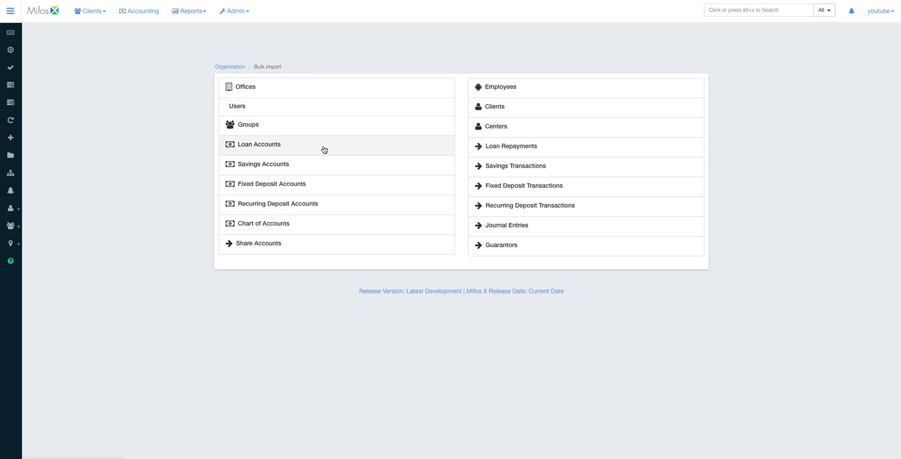
{"action": "left_click", "coordinate": [288, 224]}
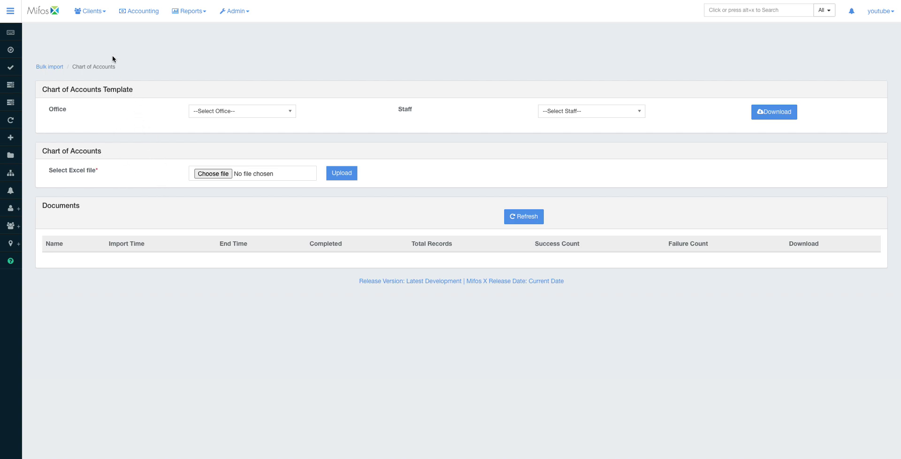
Return to the chart of accounts in Accounting and start creating a new GL account
{"action": "left_click", "coordinate": [89, 11]}
{"action": "left_click", "coordinate": [153, 13]}
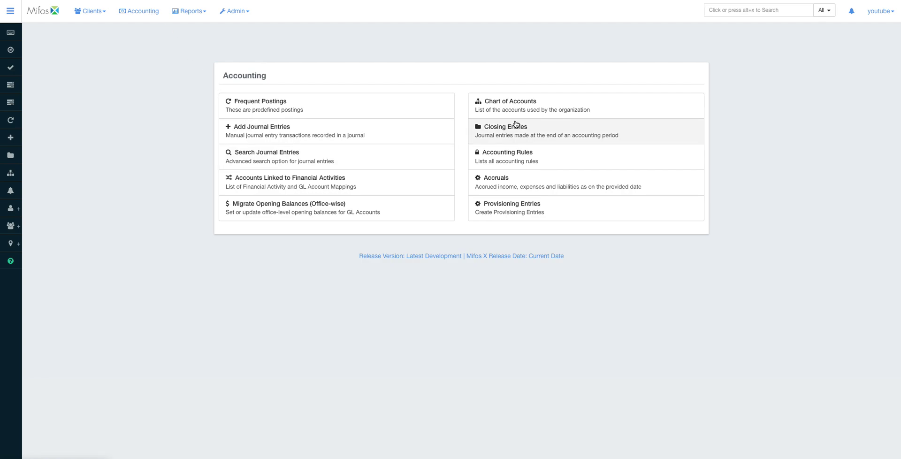
{"action": "left_click", "coordinate": [500, 102]}
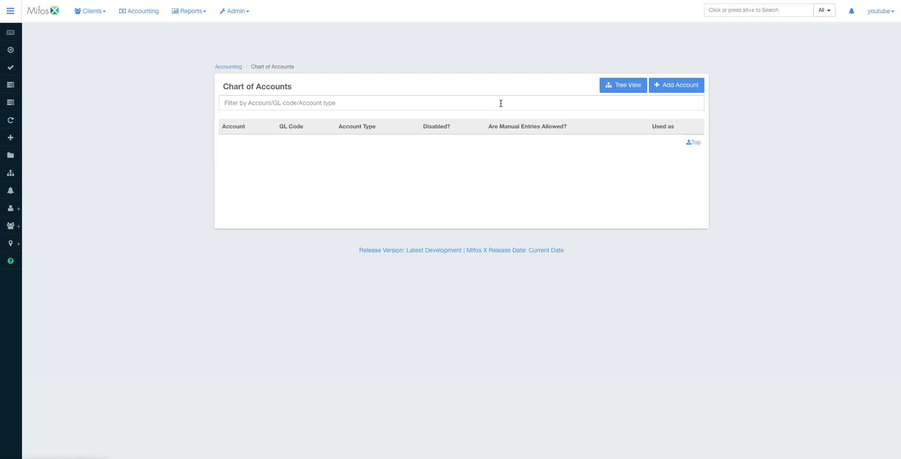
{"action": "left_click", "coordinate": [230, 67]}
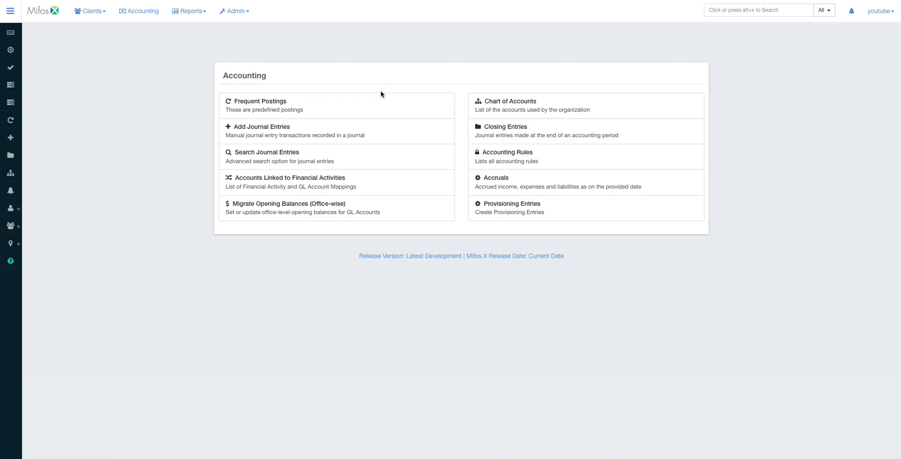
{"action": "left_click", "coordinate": [547, 111]}
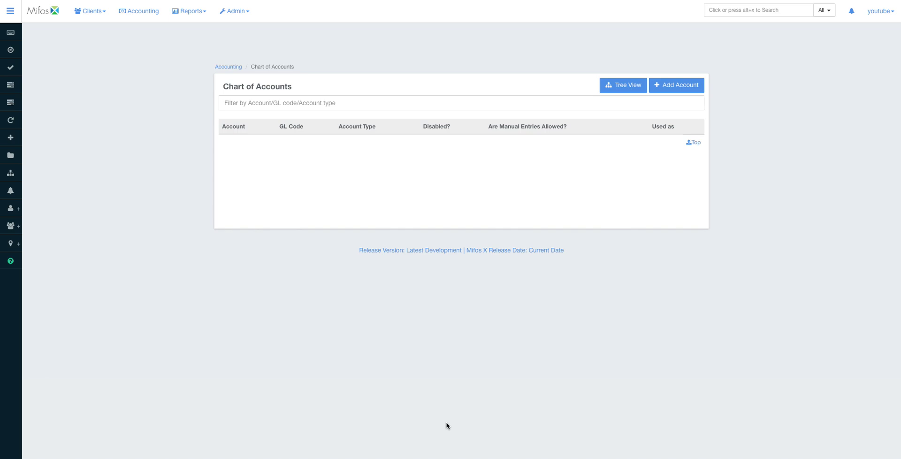
{"action": "left_click", "coordinate": [685, 92]}
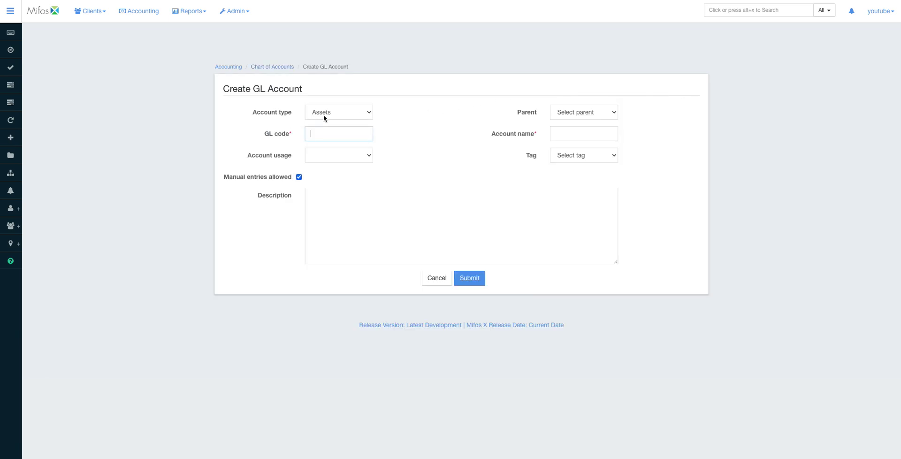
Enter GL code 100000 and the account name "Fixed assets" for the Assets account, leaving the parent unselected
{"action": "left_click", "coordinate": [567, 114]}
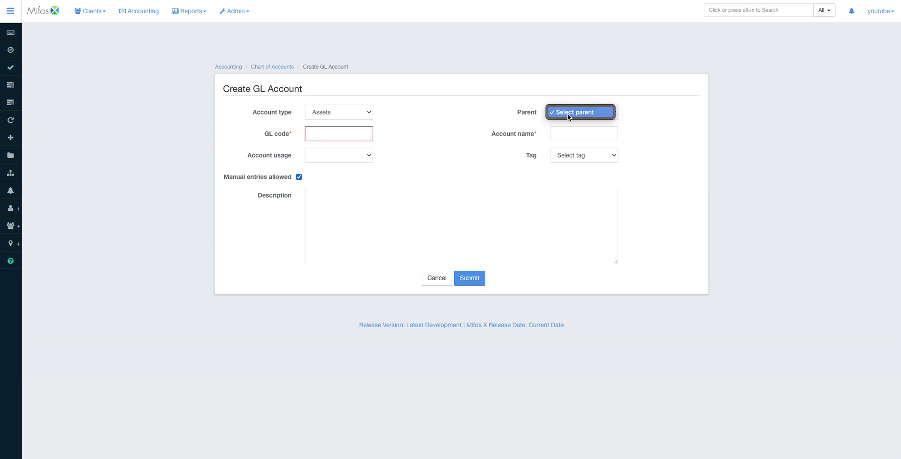
{"action": "left_click", "coordinate": [567, 114]}
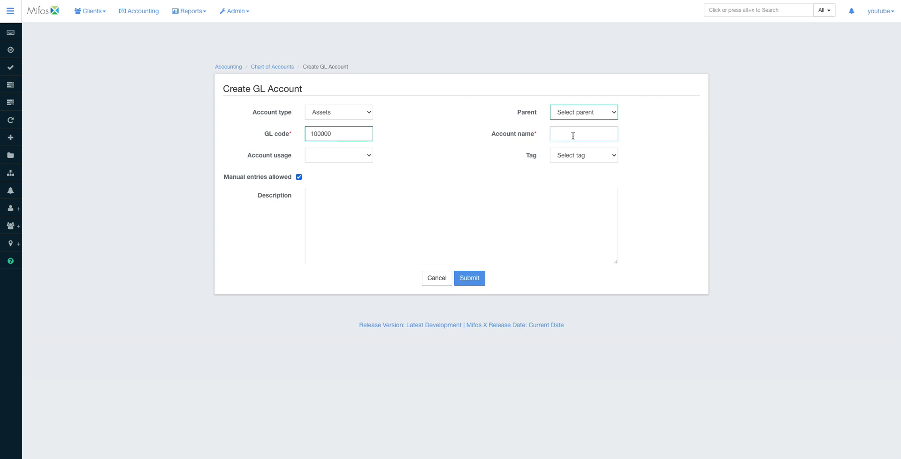
{"action": "type", "text": "F"}
{"action": "type", "text": "ixed"}
{"action": "type", "text": "d"}
{"action": "type", "text": " asssets"}
{"action": "key", "text": "BackSpace"}
{"action": "key", "text": "BackSpace"}
{"action": "key", "text": "BackSpace"}
{"action": "key", "text": "BackSpace"}
{"action": "type", "text": "ets"}
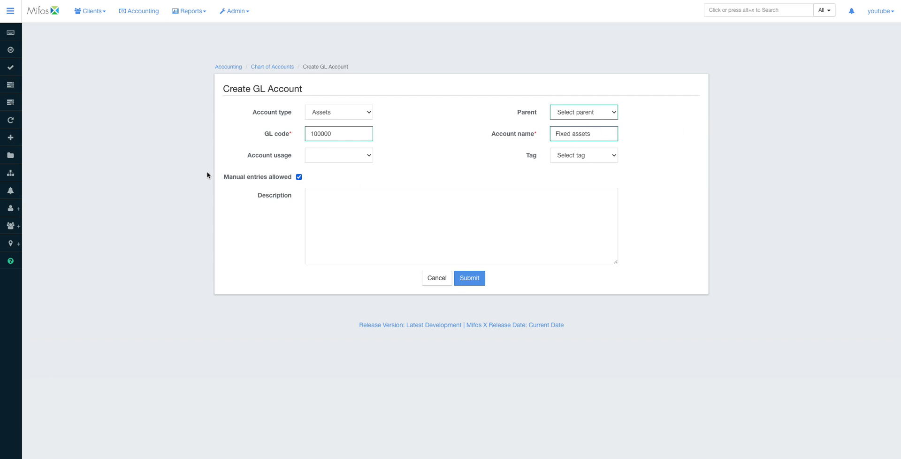
Change the GL code to 101000, with Detail as the account usage and manual entries disallowed
{"action": "left_click", "coordinate": [325, 134]}
{"action": "key", "text": "BackSpace"}
{"action": "type", "text": "101"}
{"action": "left_click", "coordinate": [351, 160]}
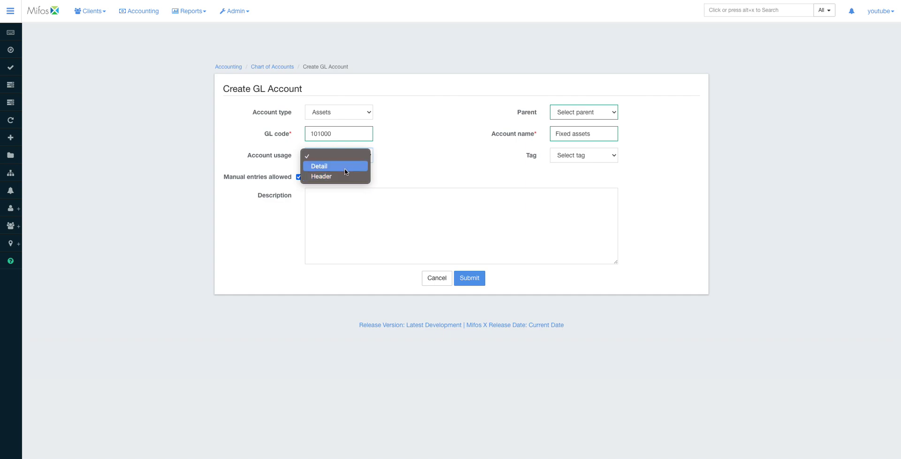
{"action": "left_click", "coordinate": [345, 168]}
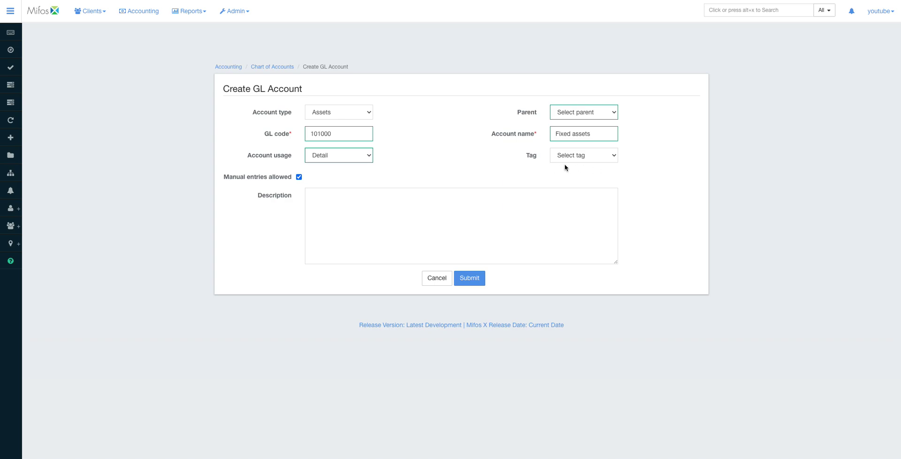
{"action": "left_click", "coordinate": [299, 178]}
Add the description "This is a parent for the fixed assets" and submit the new GL account
{"action": "left_click", "coordinate": [315, 206]}
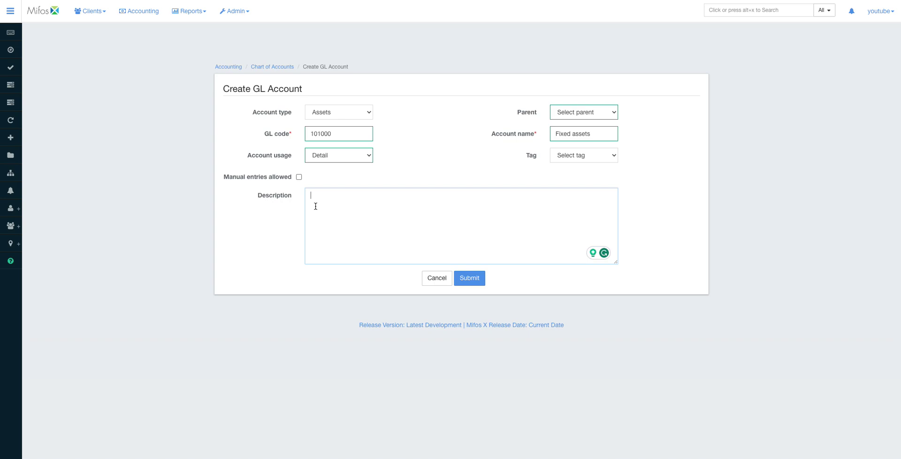
{"action": "left_click", "coordinate": [315, 206]}
{"action": "type", "text": "This is t"}
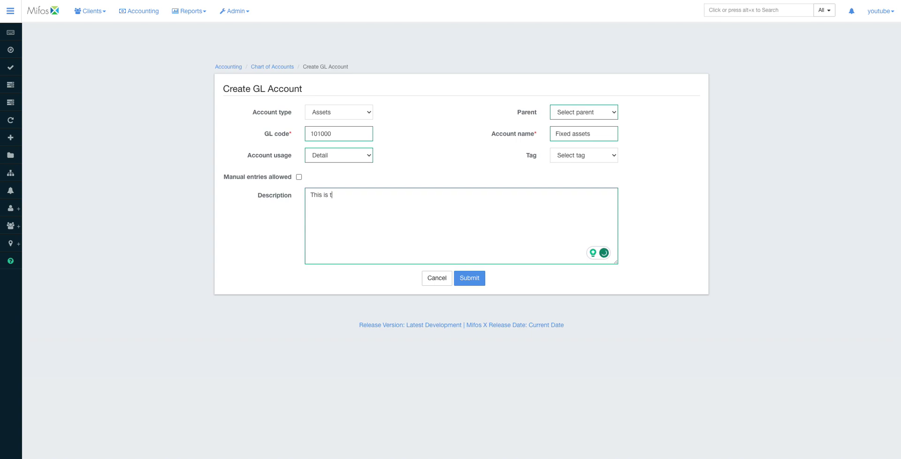
{"action": "type", "text": "a parent for the ficexd"}
{"action": "key", "text": "BackSpace"}
{"action": "key", "text": "BackSpace"}
{"action": "key", "text": "BackSpace"}
{"action": "key", "text": "BackSpace"}
{"action": "type", "text": "xed assets"}
{"action": "left_click", "coordinate": [469, 278]}
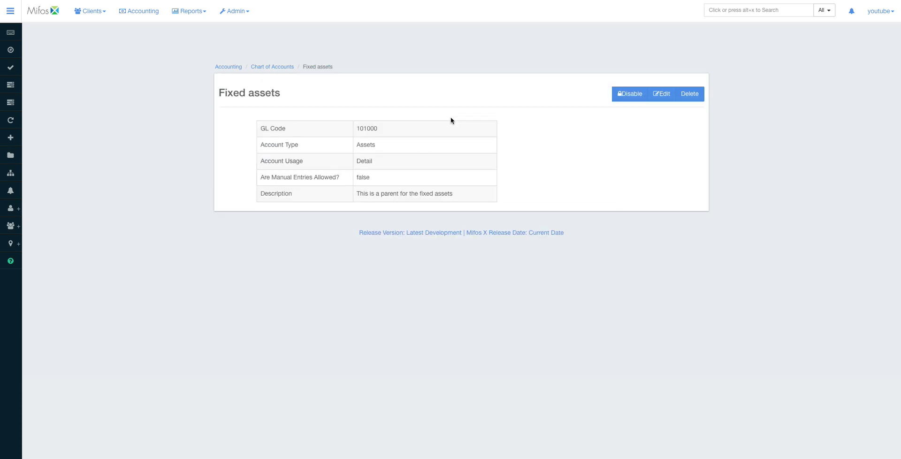
Examine the Fixed assets account's details under ASSET in the chart of accounts tree
{"action": "left_click", "coordinate": [276, 67]}
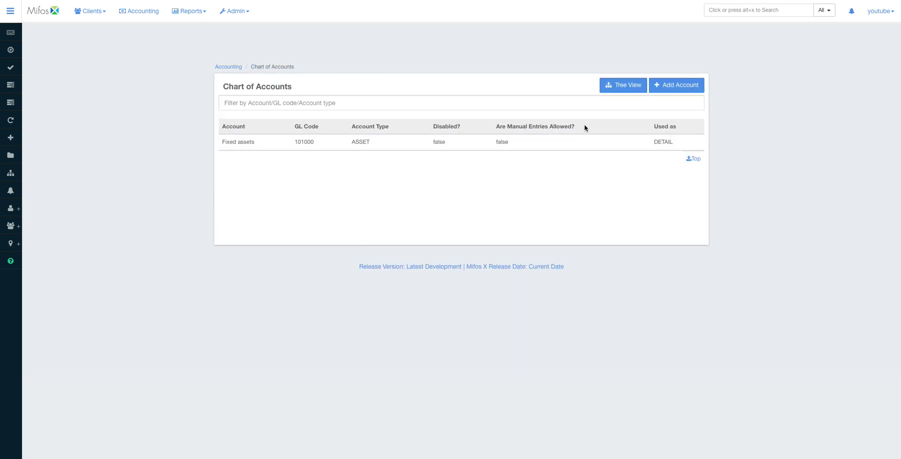
{"action": "left_click", "coordinate": [610, 90]}
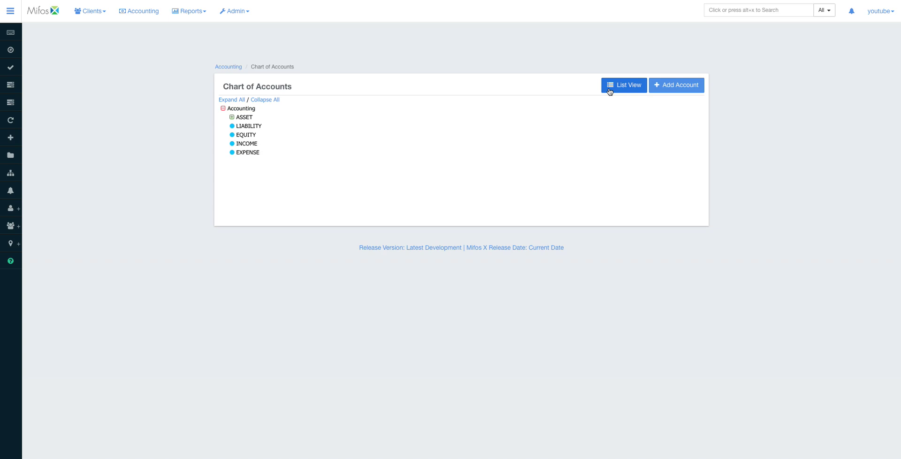
{"action": "left_click", "coordinate": [242, 117]}
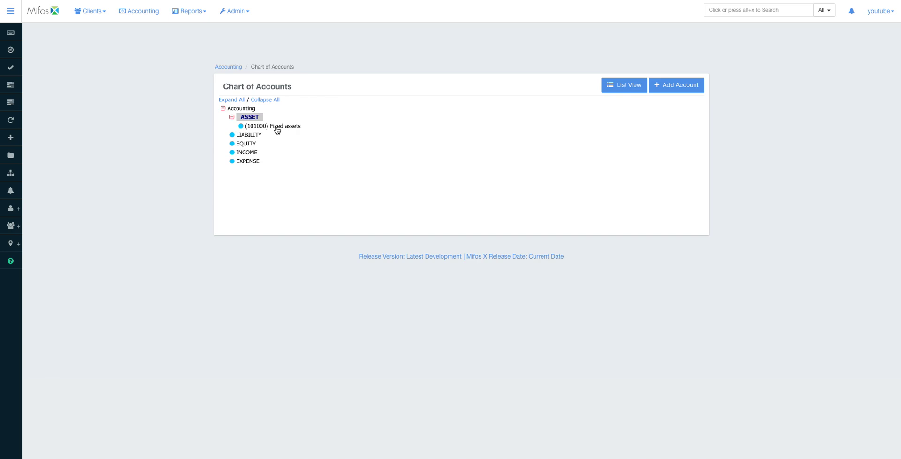
{"action": "double_click", "coordinate": [277, 129]}
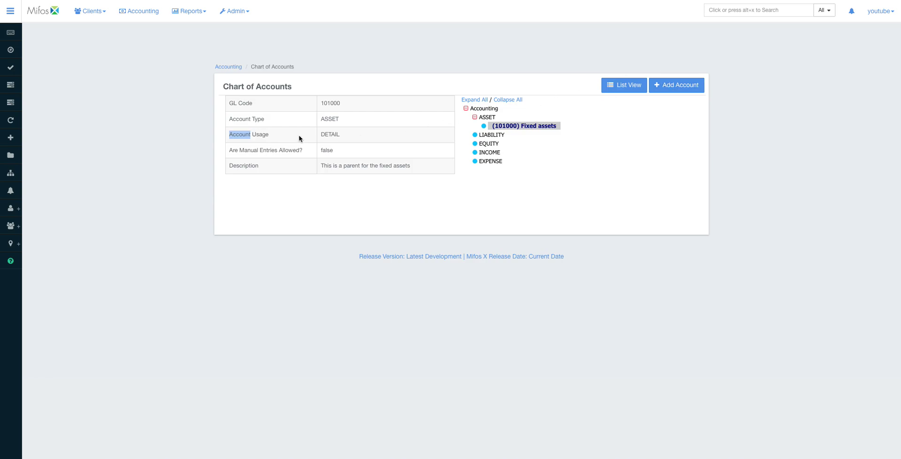
{"action": "double_click", "coordinate": [327, 104]}
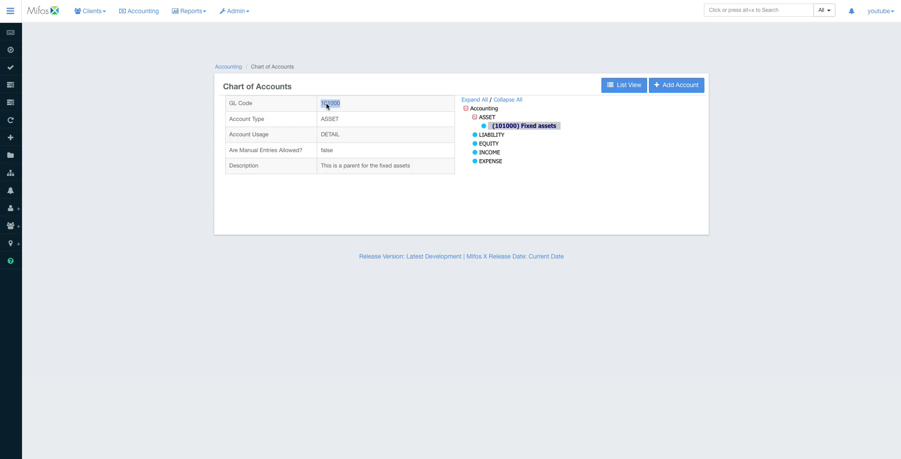
{"action": "left_click", "coordinate": [676, 86]}
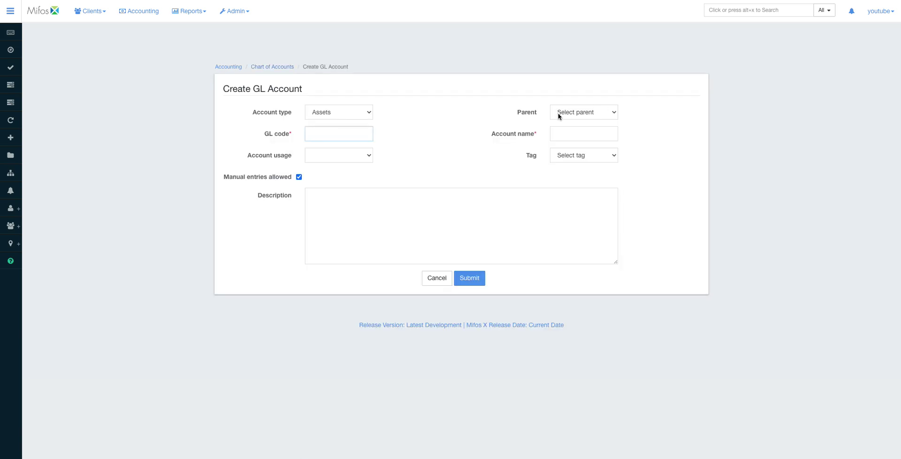
{"action": "left_click", "coordinate": [610, 112]}
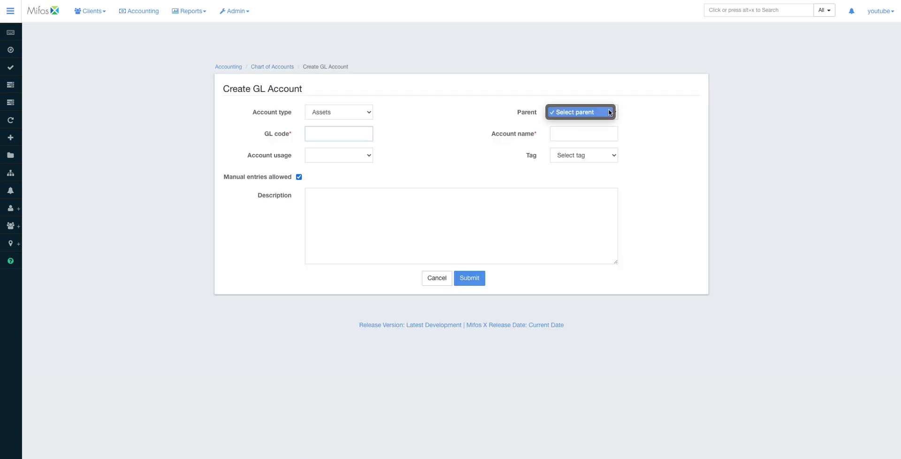
{"action": "left_click", "coordinate": [500, 116]}
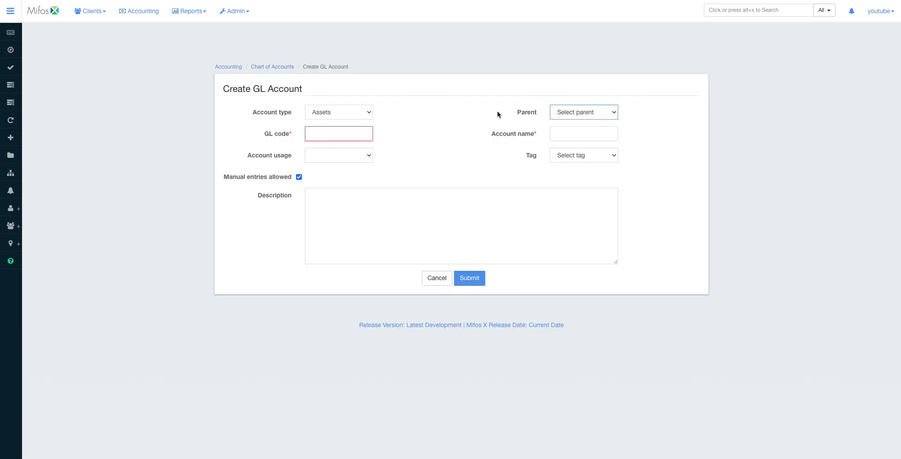
{"action": "left_click", "coordinate": [332, 131]}
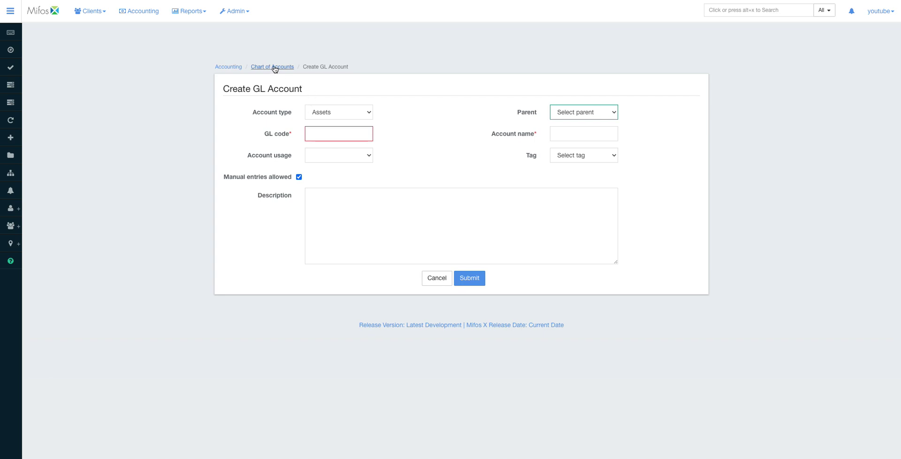
Change the Fixed assets account's usage to Header, submit the edit and return to the chart of accounts list
{"action": "left_click", "coordinate": [273, 67]}
{"action": "left_click", "coordinate": [323, 145]}
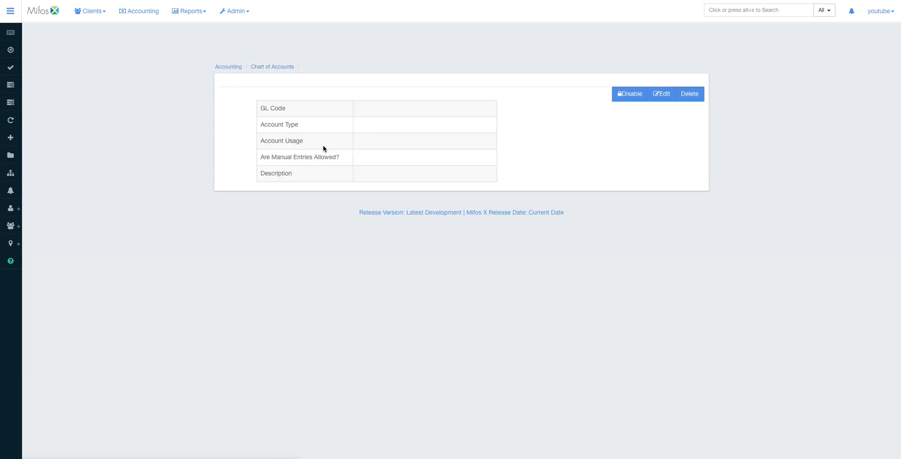
{"action": "left_click", "coordinate": [662, 94]}
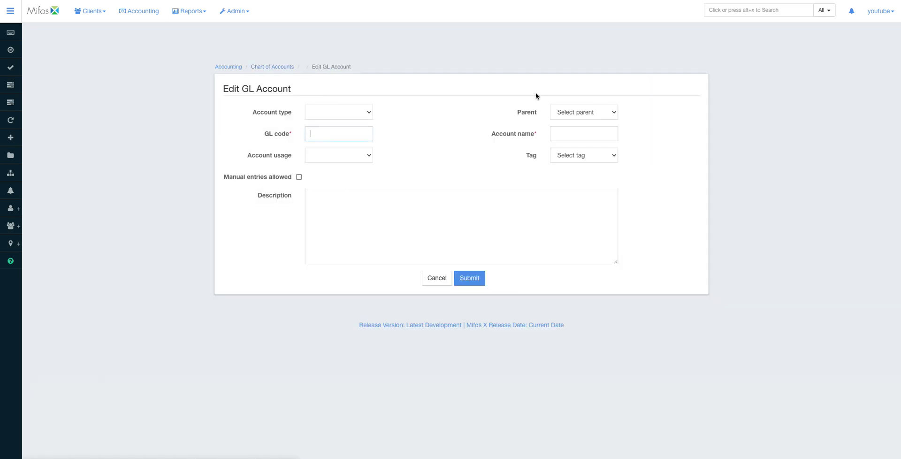
{"action": "left_click", "coordinate": [334, 155]}
{"action": "left_click", "coordinate": [328, 166]}
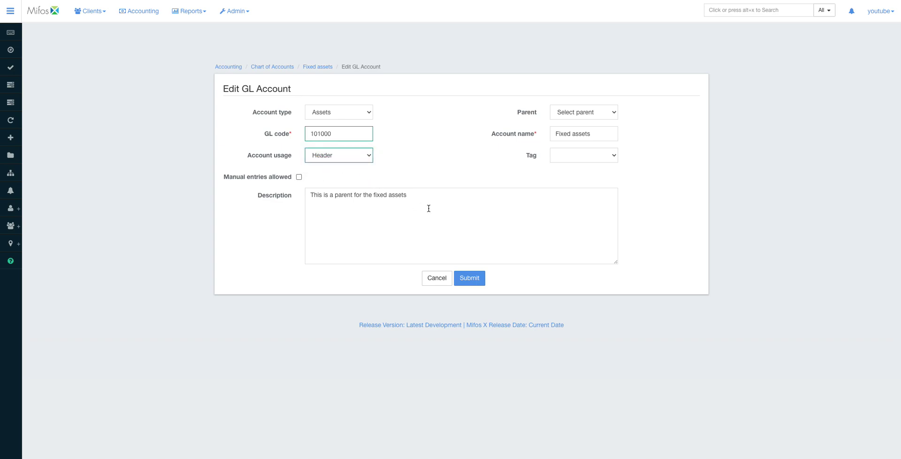
{"action": "left_click", "coordinate": [474, 278]}
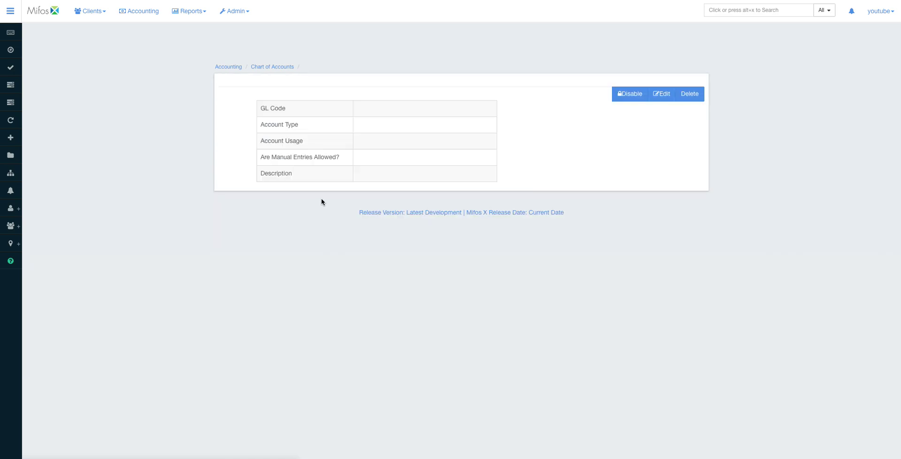
{"action": "left_click", "coordinate": [263, 67]}
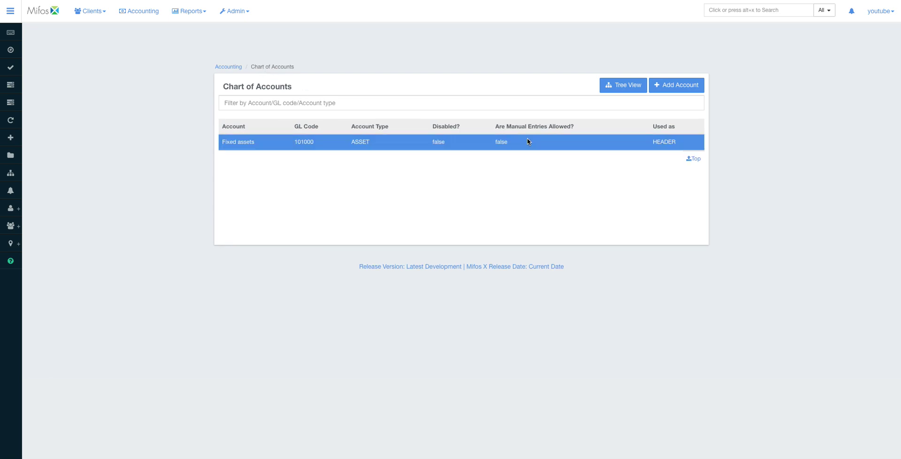
Start a new Assets GL account with GL code 101100 and Fixed assets as its parent
{"action": "left_click", "coordinate": [668, 86]}
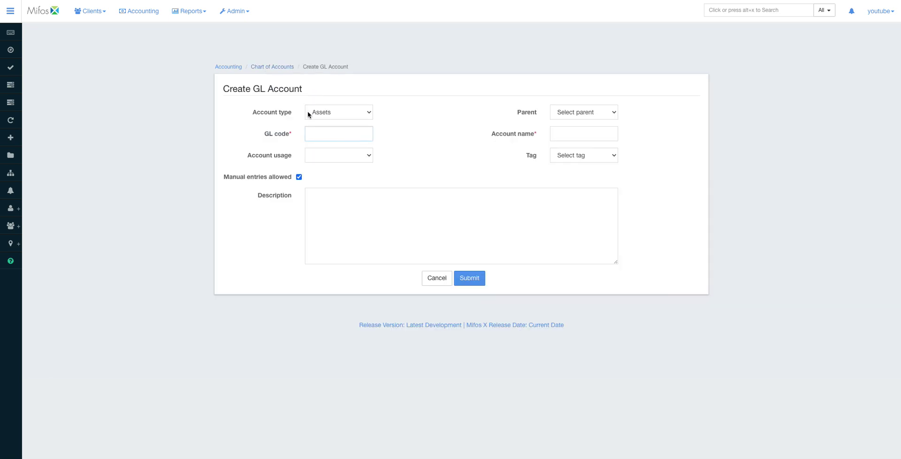
{"action": "type", "text": "101000"}
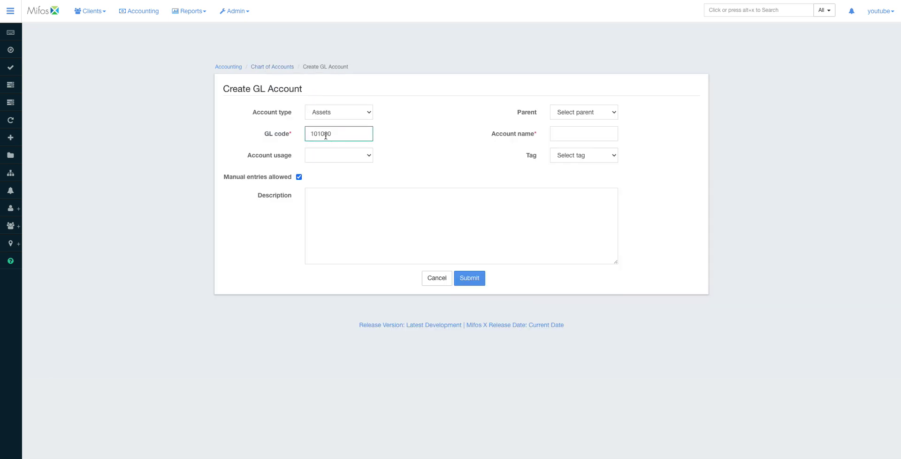
{"action": "key", "text": "Left"}
{"action": "key", "text": "Left"}
{"action": "key", "text": "BackSpace"}
{"action": "type", "text": "1"}
{"action": "left_click", "coordinate": [607, 117]}
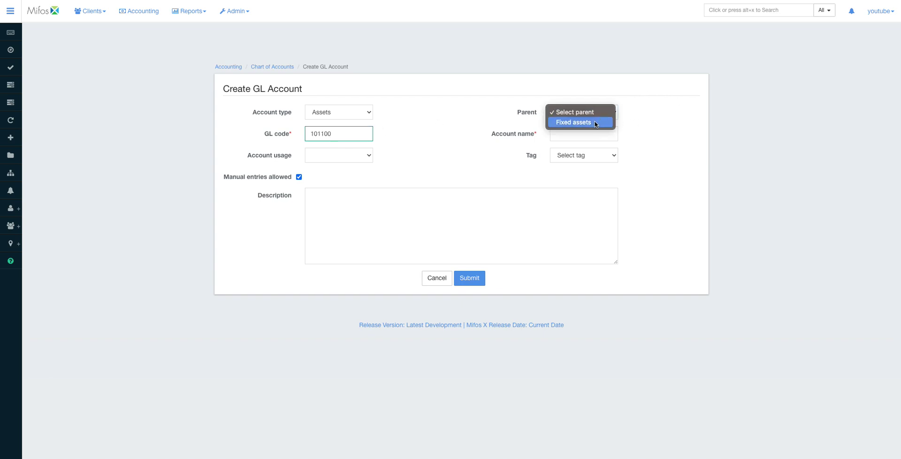
{"action": "left_click", "coordinate": [594, 123]}
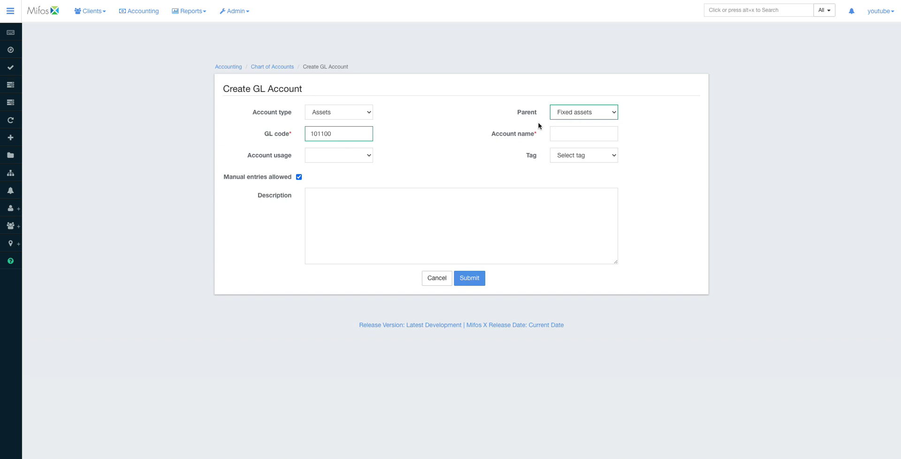
Name the account "Furniture and equipment" with Detail usage, submit it and return to the chart of accounts
{"action": "left_click", "coordinate": [585, 132]}
{"action": "type", "text": "Furnin"}
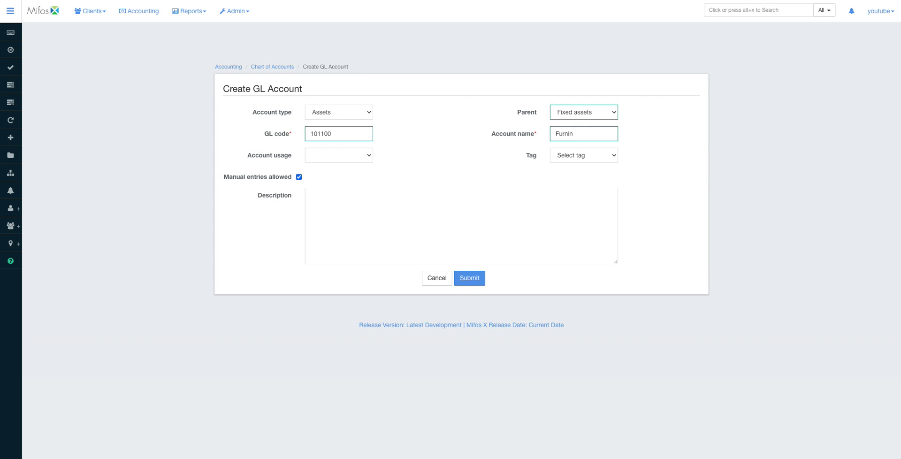
{"action": "type", "text": "ture and equipment"}
{"action": "left_click", "coordinate": [330, 152]}
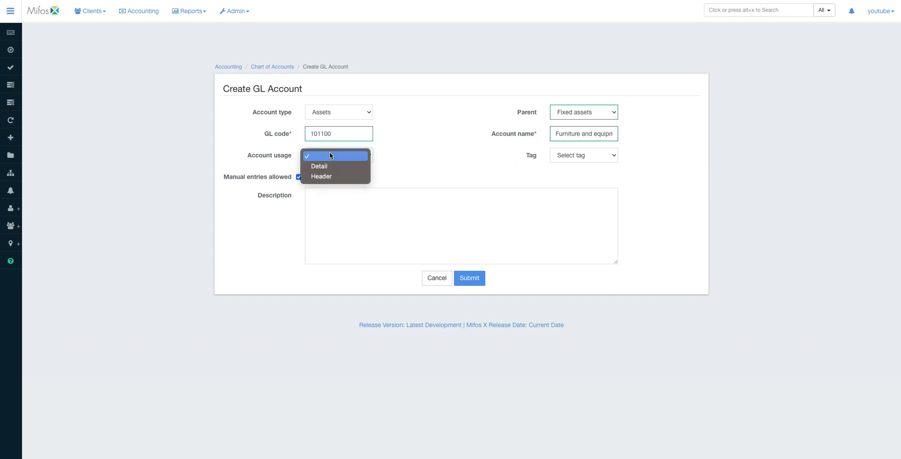
{"action": "left_click", "coordinate": [331, 165]}
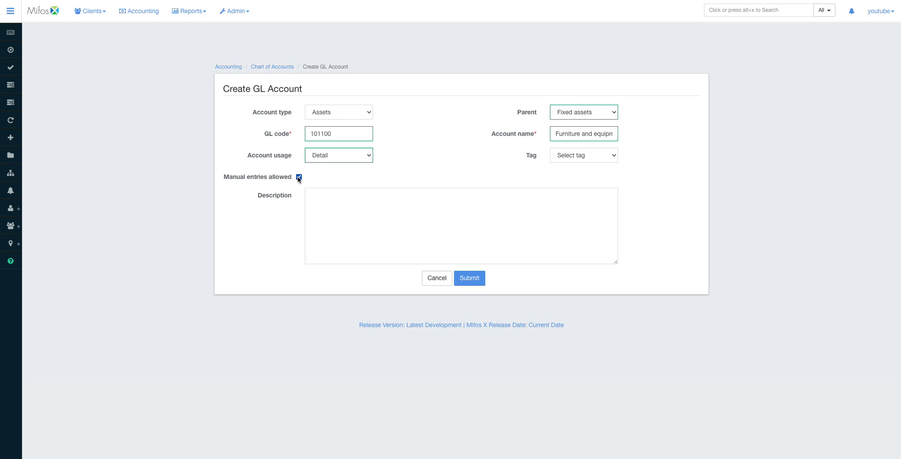
{"action": "left_click", "coordinate": [470, 278]}
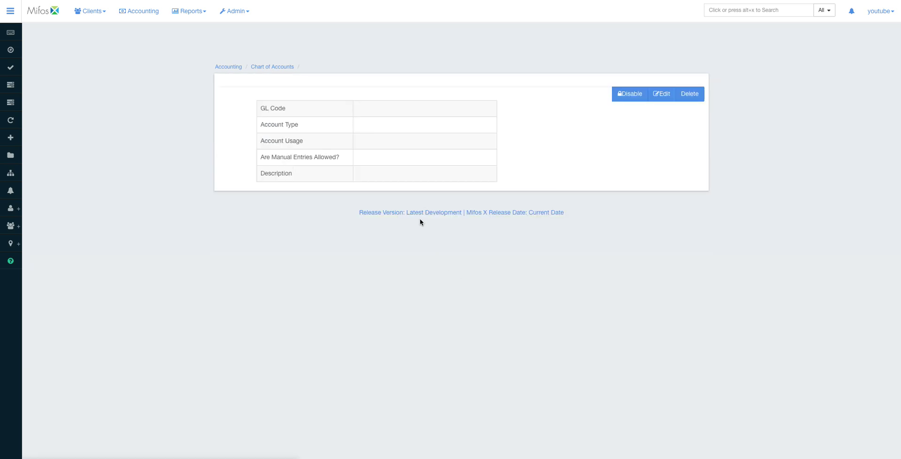
{"action": "left_click", "coordinate": [277, 67]}
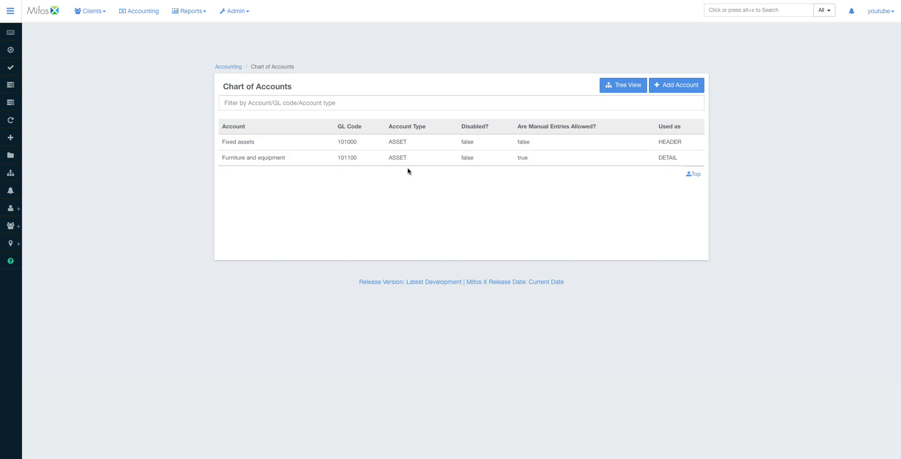
Start another Assets GL account with GL code 101200 and Fixed assets as its parent
{"action": "left_click", "coordinate": [677, 89]}
{"action": "type", "text": "101000"}
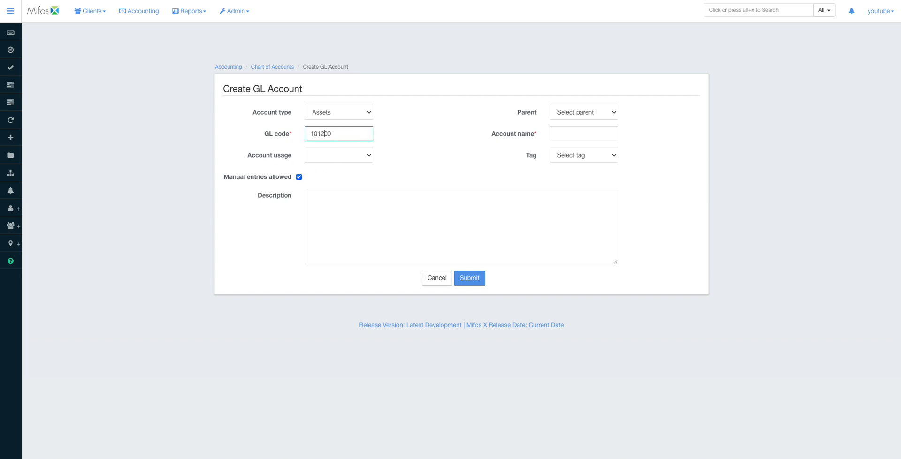
{"action": "left_click", "coordinate": [593, 135]}
{"action": "left_click", "coordinate": [580, 111]}
{"action": "left_click", "coordinate": [580, 124]}
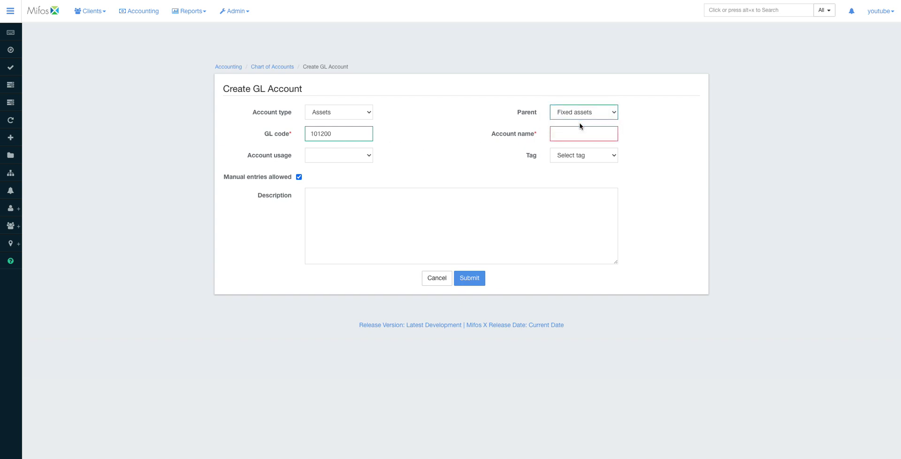
Name the account "Vehicles" with Detail usage, submit it and return to the chart of accounts
{"action": "left_click", "coordinate": [580, 132]}
{"action": "type", "text": "Vehicles and"}
{"action": "key", "text": "BackSpace"}
{"action": "key", "text": "BackSpace"}
{"action": "left_click", "coordinate": [345, 161]}
{"action": "left_click", "coordinate": [341, 166]}
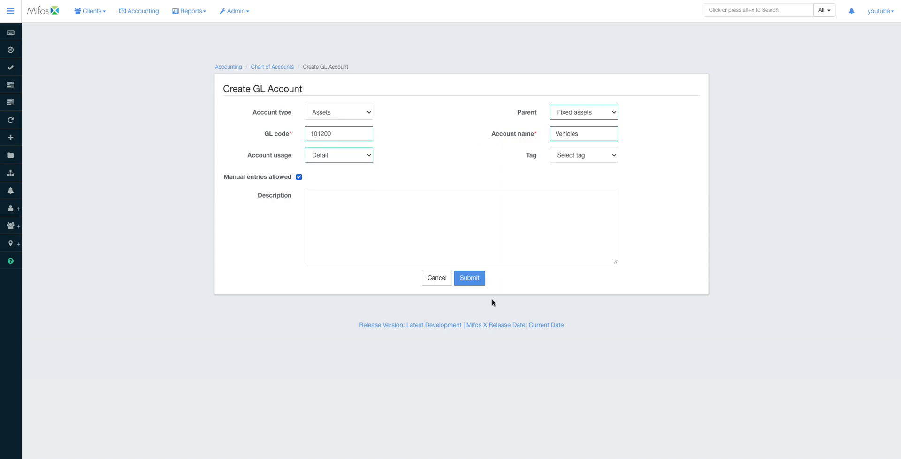
{"action": "left_click", "coordinate": [469, 278]}
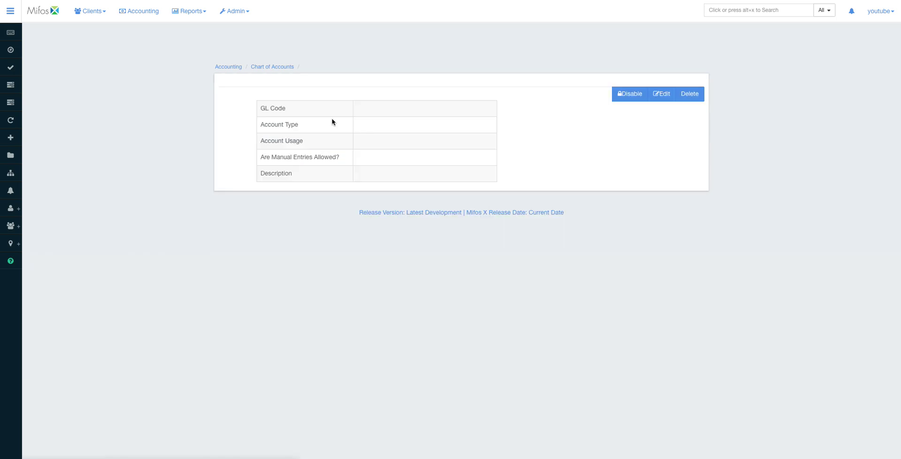
{"action": "left_click", "coordinate": [277, 67]}
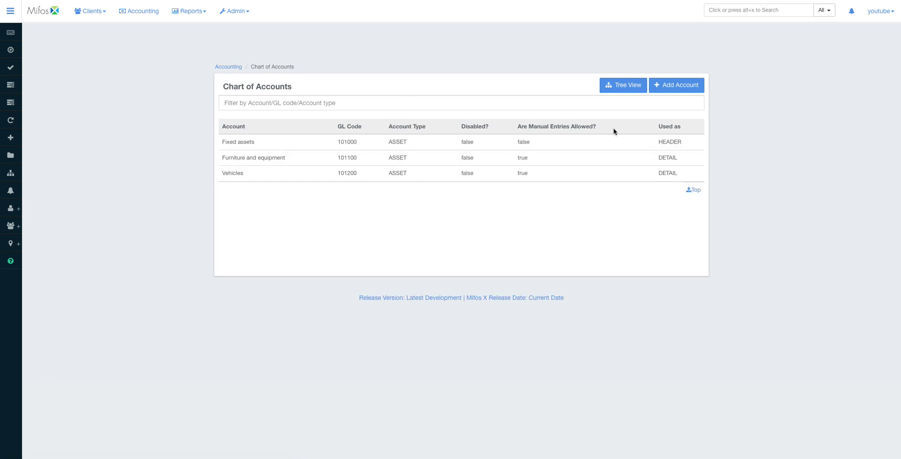
Start a new Assets GL account with GL code 102000 and no parent
{"action": "left_click", "coordinate": [672, 87]}
{"action": "left_click", "coordinate": [345, 107]}
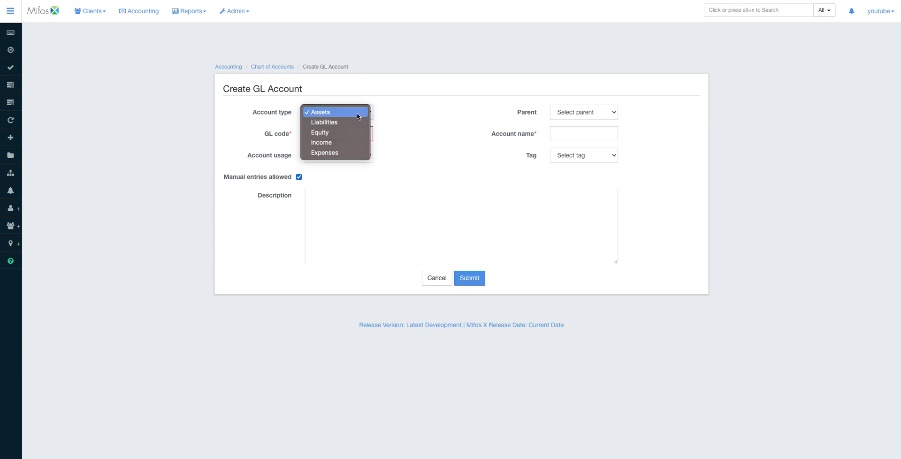
{"action": "left_click", "coordinate": [358, 116]}
{"action": "left_click", "coordinate": [591, 107]}
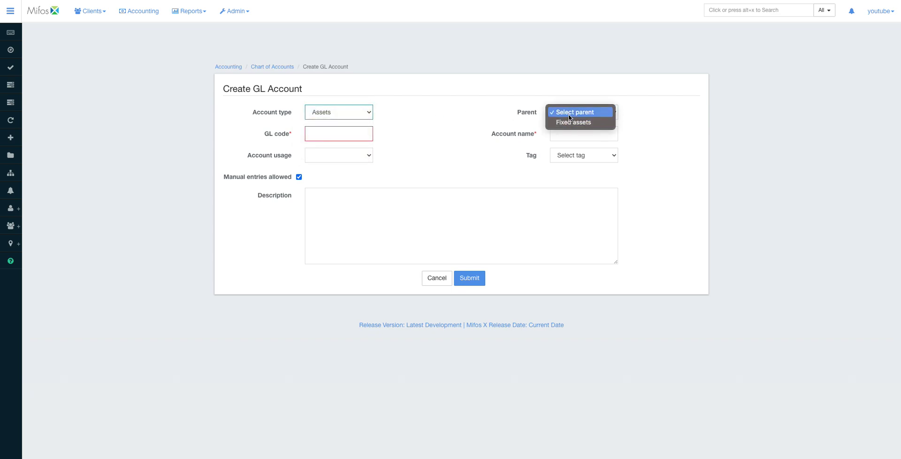
{"action": "left_click", "coordinate": [403, 128]}
{"action": "left_click", "coordinate": [350, 130]}
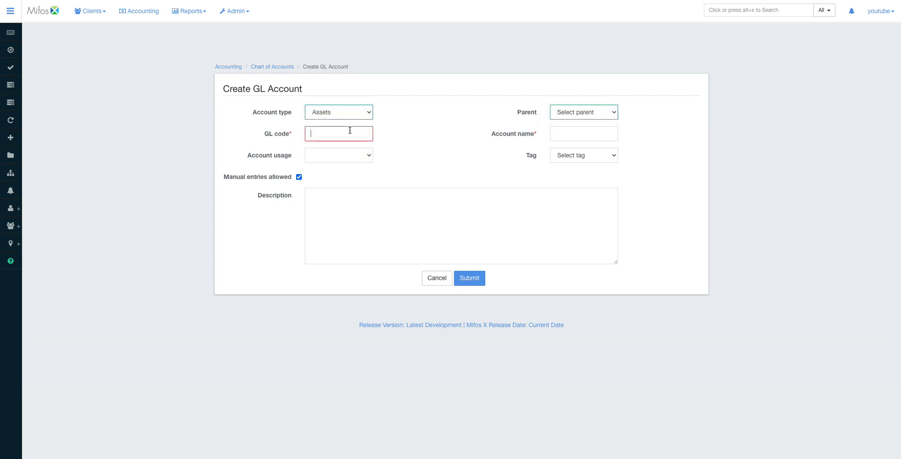
{"action": "type", "text": "101000"}
{"action": "left_click", "coordinate": [322, 134]}
{"action": "key", "text": "BackSpace"}
{"action": "type", "text": "2"}
Name the account "Current asset", set its usage to Header and submit it
{"action": "left_click", "coordinate": [577, 133]}
{"action": "type", "text": "C"}
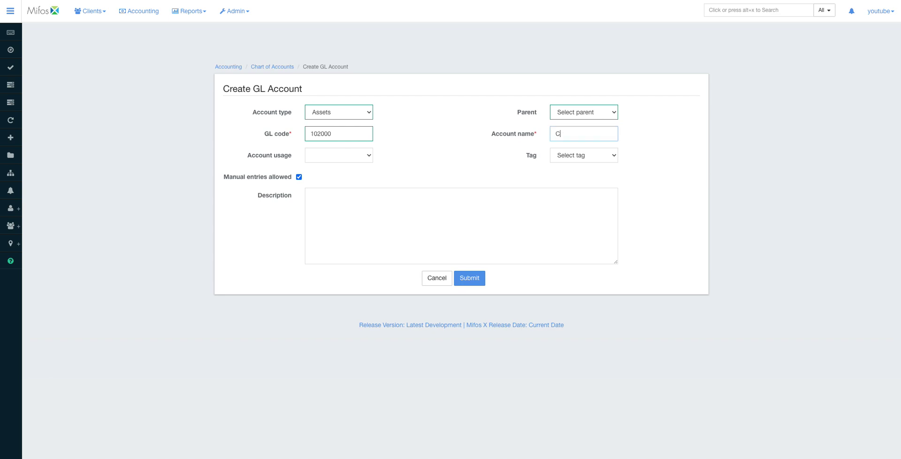
{"action": "type", "text": "urrent assss"}
{"action": "key", "text": "BackSpace"}
{"action": "type", "text": "et"}
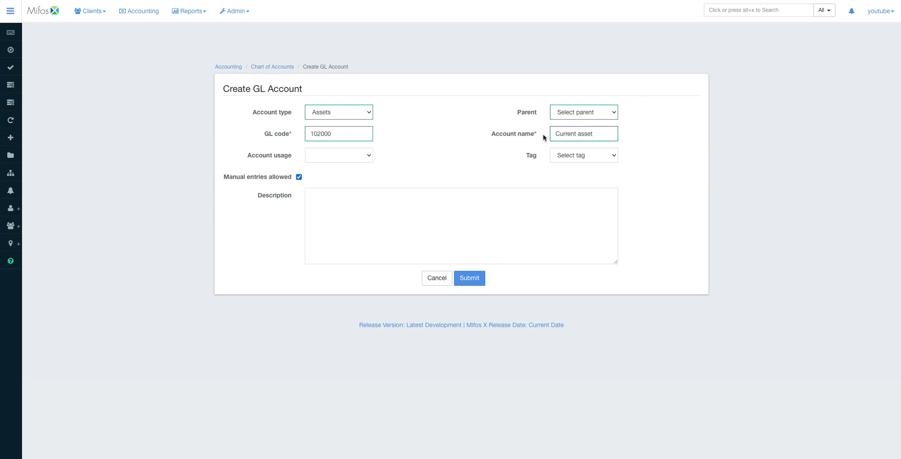
{"action": "left_click", "coordinate": [345, 152]}
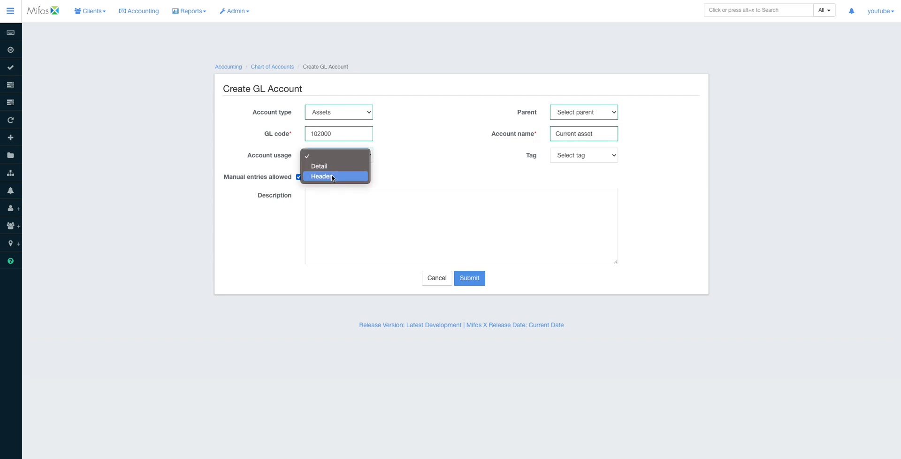
{"action": "left_click", "coordinate": [331, 174]}
{"action": "left_click", "coordinate": [470, 286]}
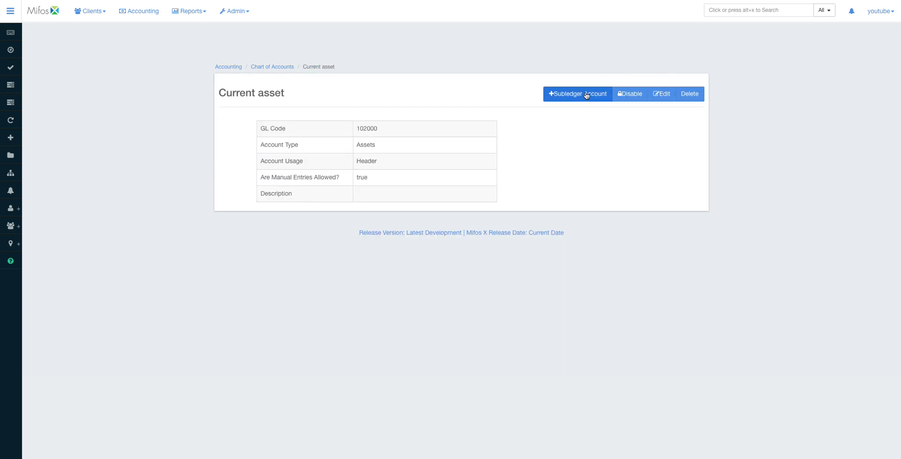
Create a Detail subledger account under Current asset with GL code 102100 and the name "Loan Portfolo"
{"action": "left_click", "coordinate": [599, 94]}
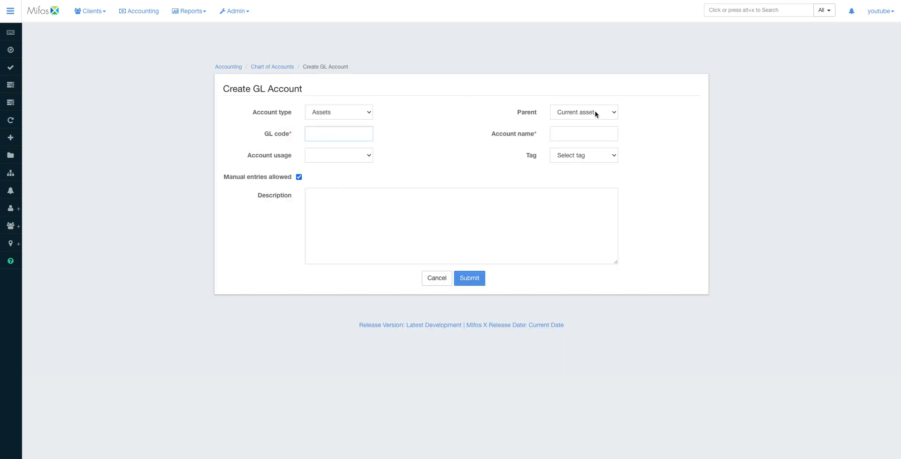
{"action": "type", "text": "101000"}
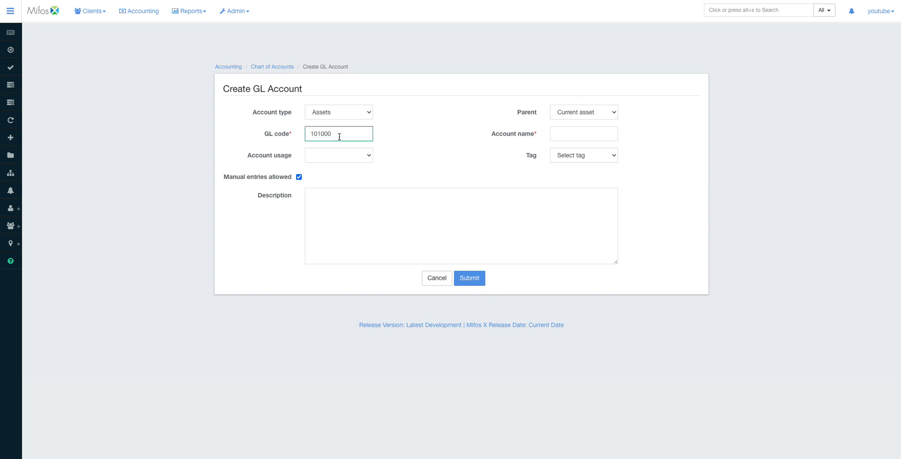
{"action": "key", "text": "BackSpace"}
{"action": "type", "text": "2"}
{"action": "left_click", "coordinate": [583, 137]}
{"action": "type", "text": "Loan "}
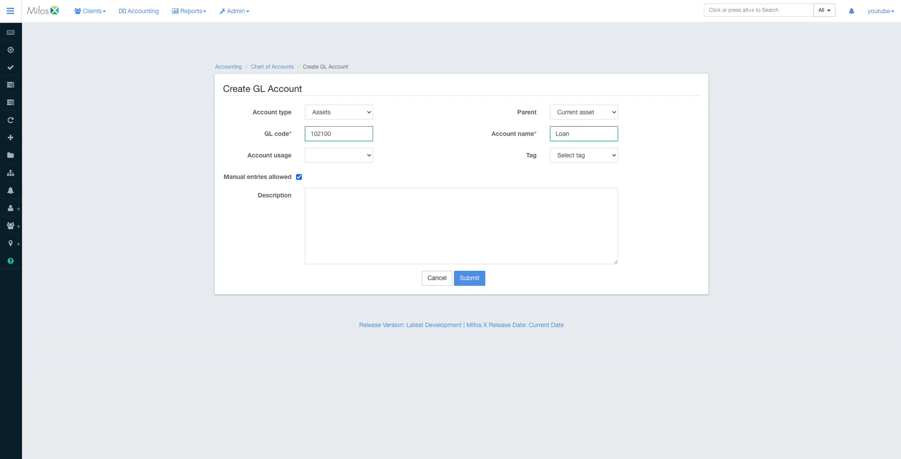
{"action": "type", "text": "Portfolo"}
{"action": "key", "text": "Return"}
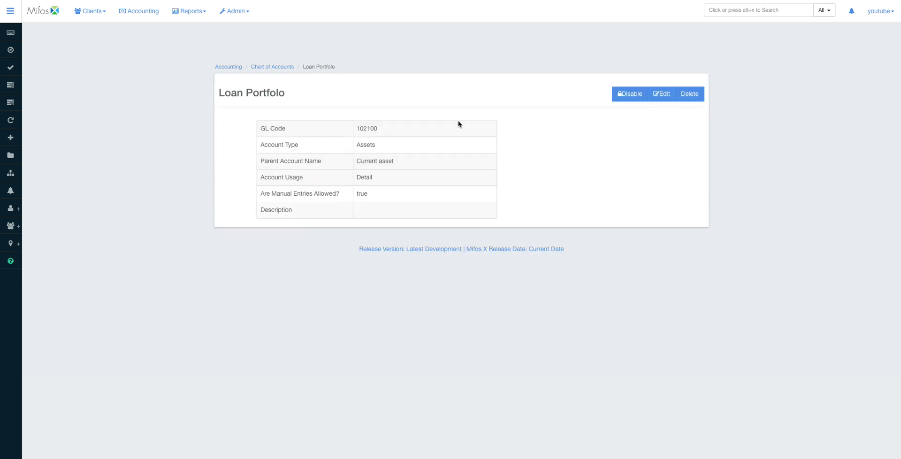
Edit the new subledger account and correct its name to "Loan Portfolio"
{"action": "left_click", "coordinate": [662, 95]}
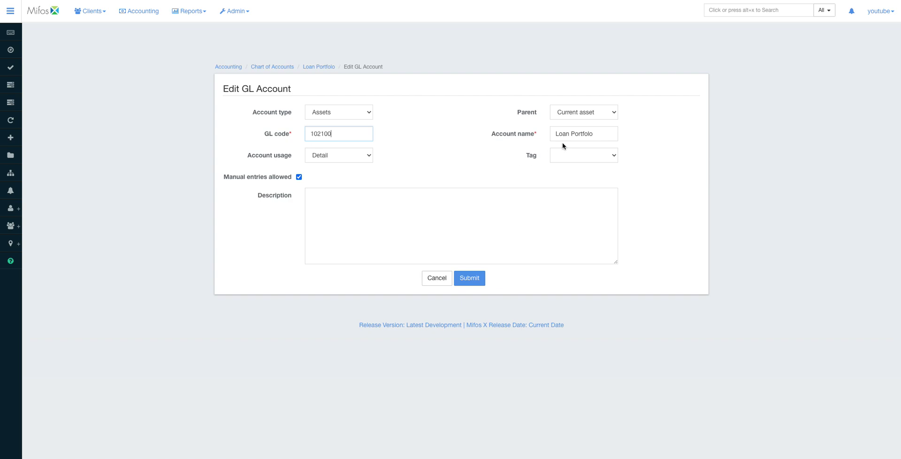
{"action": "left_click", "coordinate": [605, 134]}
{"action": "key", "text": "BackSpace"}
{"action": "key", "text": "BackSpace"}
{"action": "type", "text": "io"}
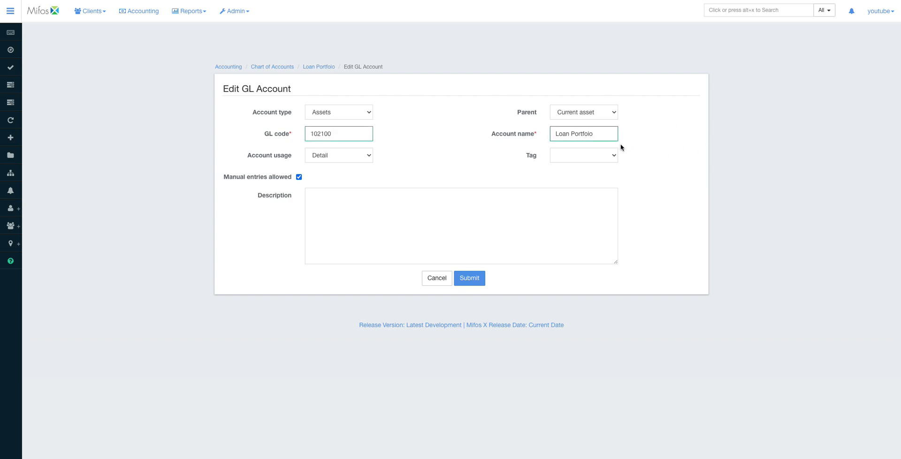
{"action": "key", "text": "BackSpace"}
{"action": "key", "text": "BackSpace"}
{"action": "type", "text": "lio"}
Change the Loan Portfolio account's usage to Header and submit the edit
{"action": "left_click", "coordinate": [322, 157]}
{"action": "left_click", "coordinate": [322, 155]}
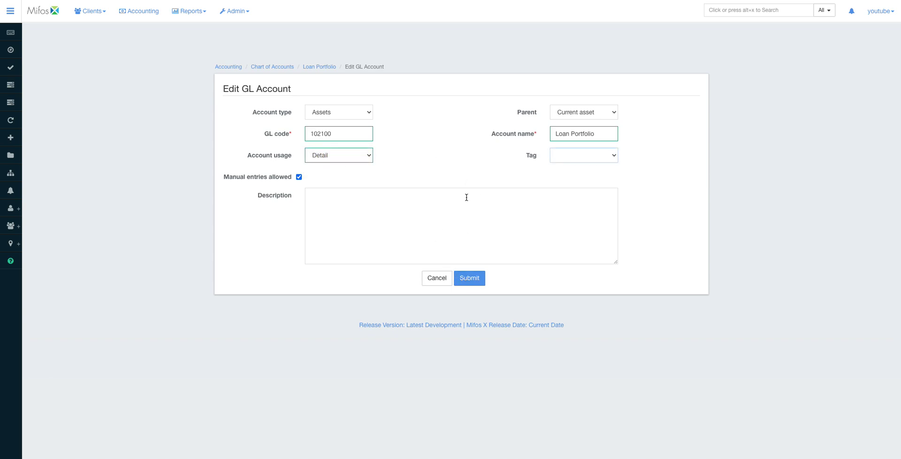
{"action": "left_click", "coordinate": [346, 155]}
{"action": "left_click", "coordinate": [343, 168]}
{"action": "left_click", "coordinate": [469, 278]}
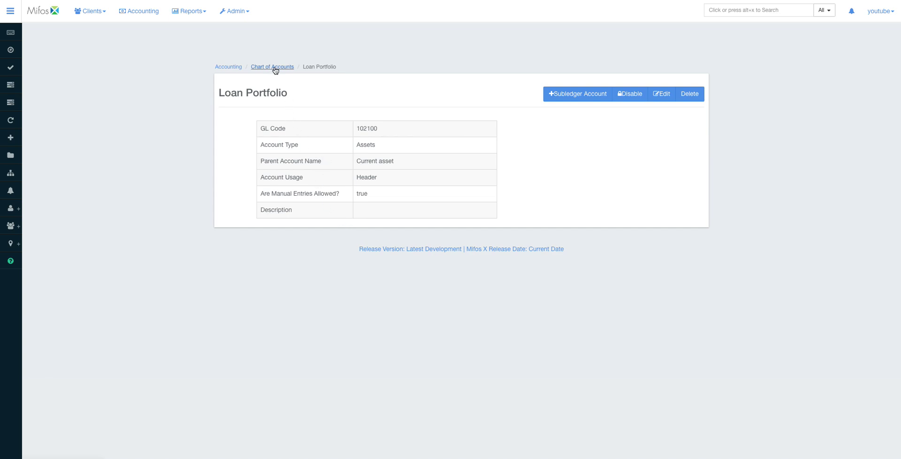
Start a subledger account under Loan Portfolio with GL code 102101
{"action": "left_click", "coordinate": [578, 96]}
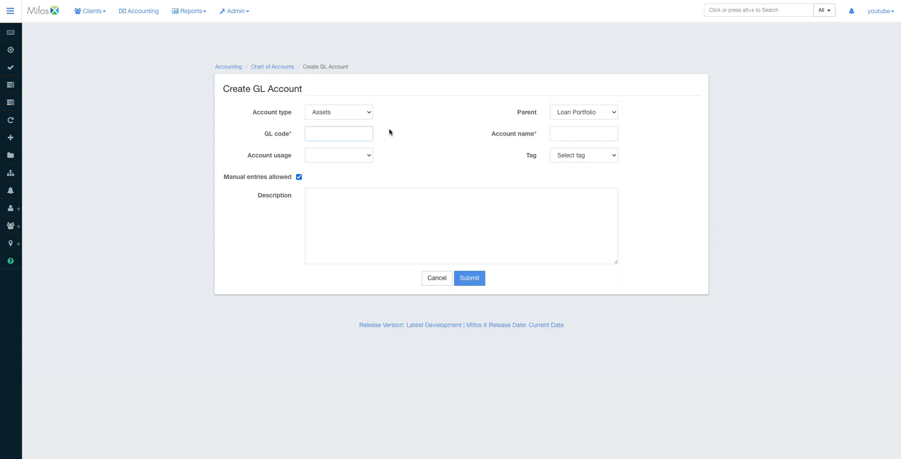
{"action": "type", "text": "101000"}
{"action": "left_click", "coordinate": [324, 134]}
{"action": "key", "text": "BackSpace"}
{"action": "key", "text": "BackSpace"}
{"action": "type", "text": "2100"}
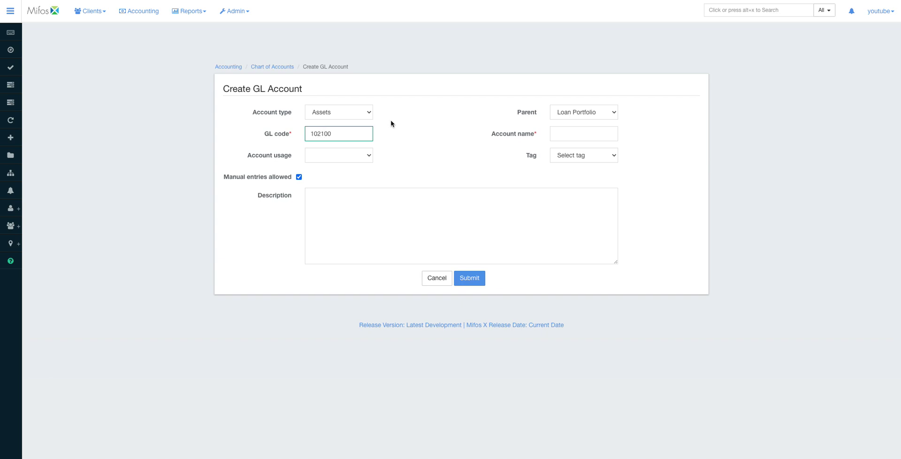
{"action": "key", "text": "Right"}
{"action": "key", "text": "Delete"}
{"action": "type", "text": "1"}
Name the new subledger account "Agricultural Loan"
{"action": "left_click", "coordinate": [571, 132]}
{"action": "type", "text": "Agricultural laon"}
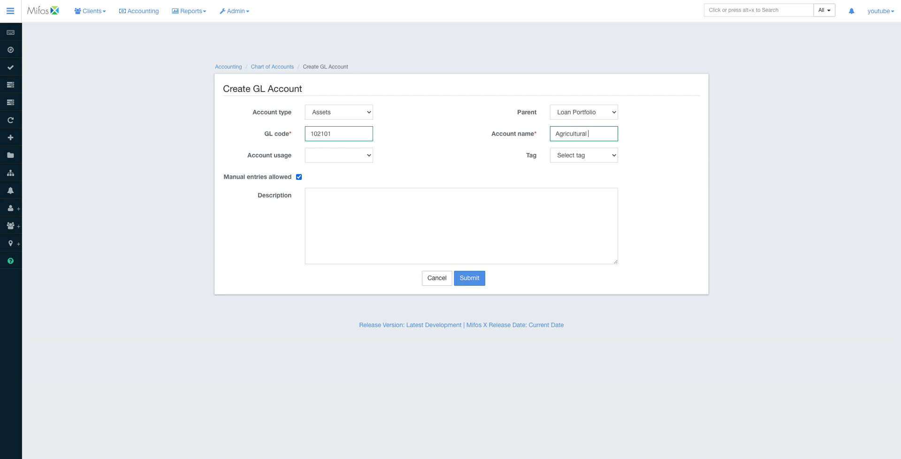
{"action": "double_click", "coordinate": [592, 134]}
{"action": "type", "text": "Loan"}
Set the account's usage to Detail with manual entries disallowed, submit it and return to the chart of accounts
{"action": "left_click", "coordinate": [353, 152]}
{"action": "left_click", "coordinate": [338, 167]}
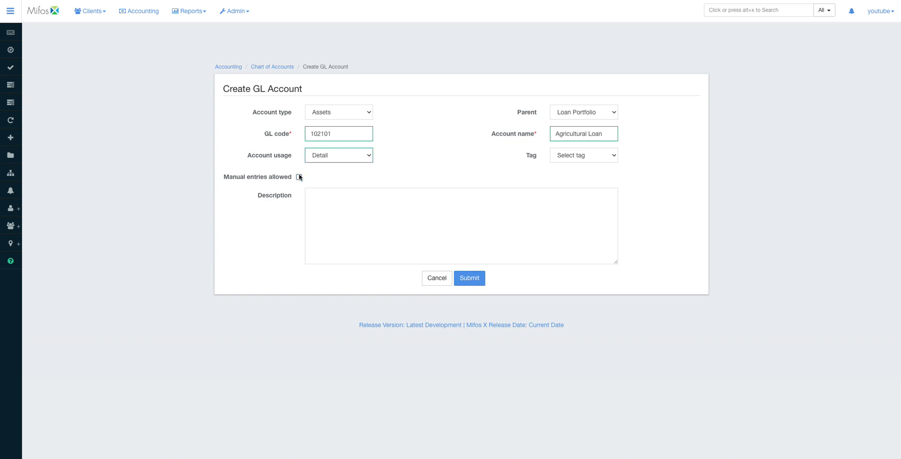
{"action": "left_click", "coordinate": [475, 281]}
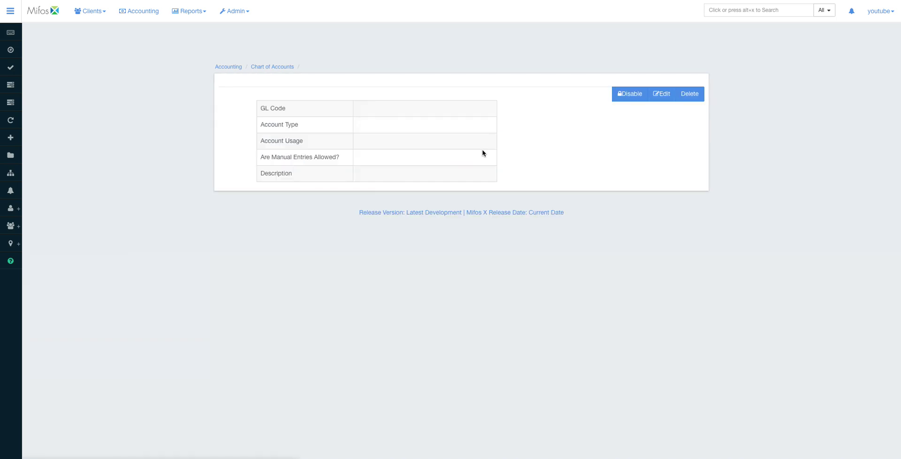
{"action": "left_click", "coordinate": [261, 66]}
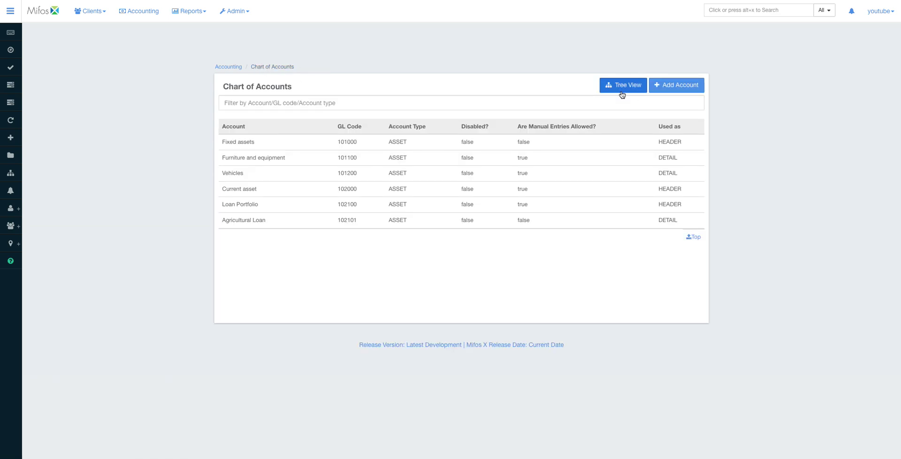
Expand the whole chart of accounts as a tree and examine the Loan Portfolio account's details
{"action": "left_click", "coordinate": [622, 91]}
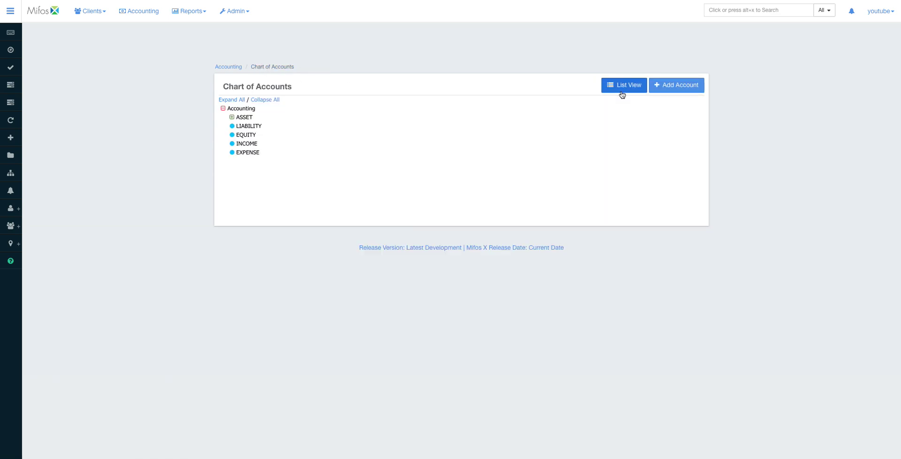
{"action": "left_click", "coordinate": [240, 100]}
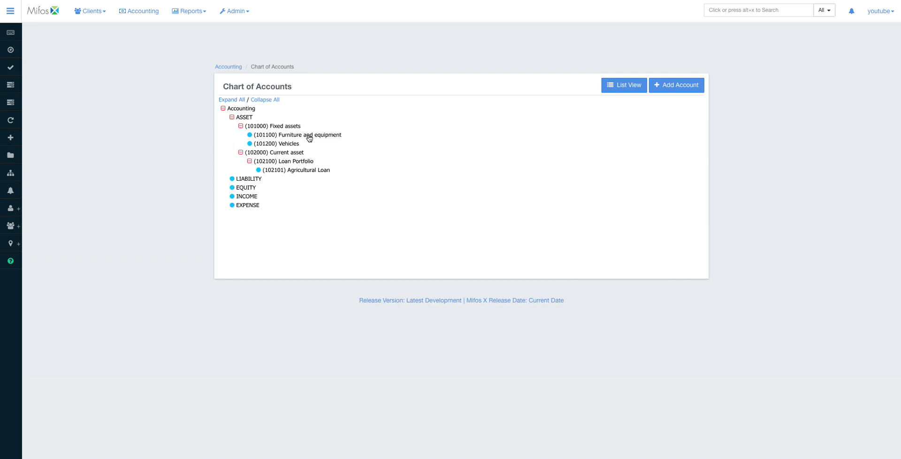
{"action": "left_click", "coordinate": [278, 162]}
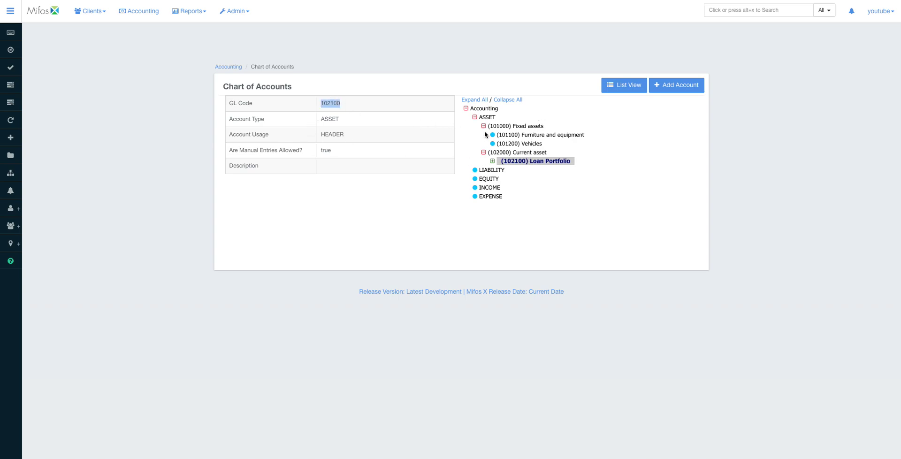
Start a new asset account under the Loan Portfolio parent with GL code 102102
{"action": "left_click", "coordinate": [676, 84]}
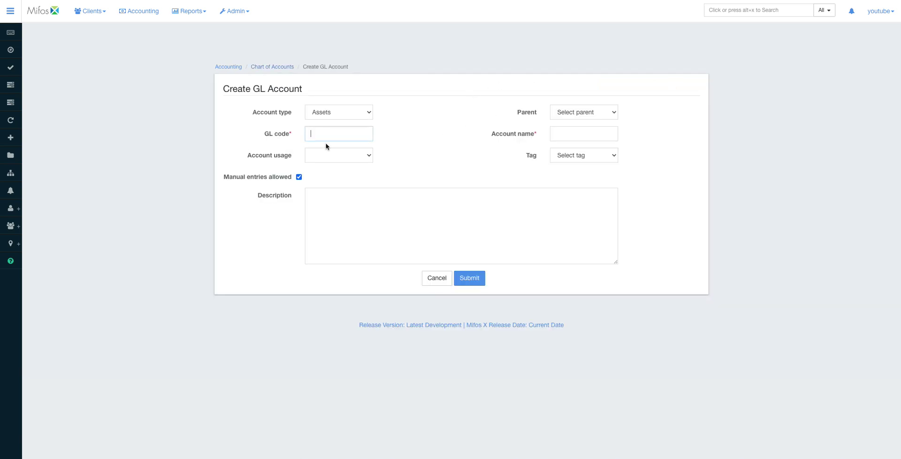
{"action": "left_click", "coordinate": [593, 113]}
{"action": "left_click", "coordinate": [590, 139]}
{"action": "left_click", "coordinate": [364, 137]}
{"action": "type", "text": "102100"}
{"action": "key", "text": "BackSpace"}
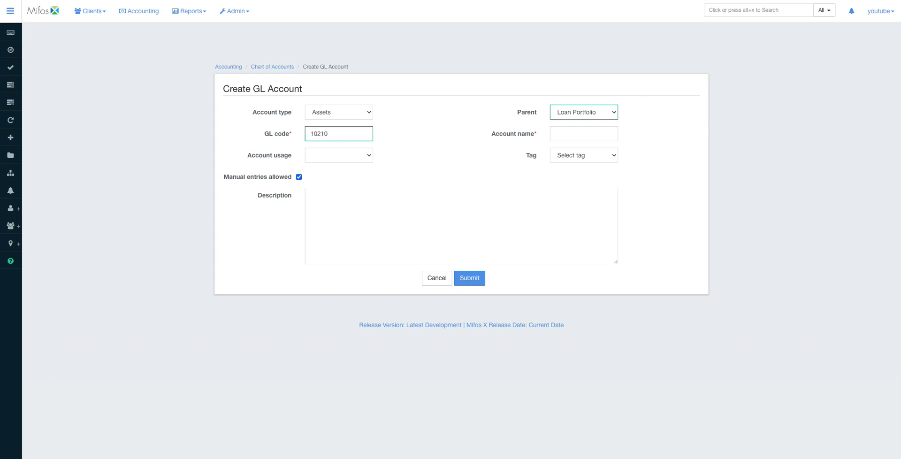
{"action": "type", "text": "2"}
Name the new Loan Portfolio subledger account "Business Loan"
{"action": "left_click", "coordinate": [590, 136]}
{"action": "type", "text": "Business laona"}
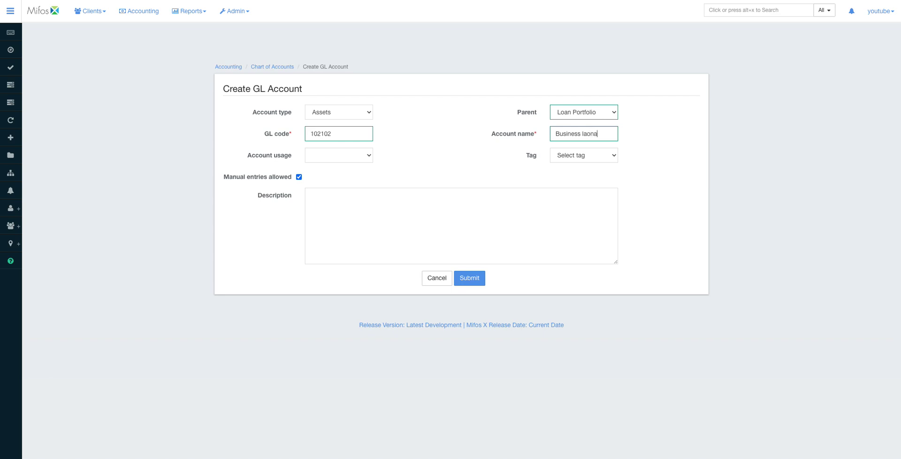
{"action": "key", "text": "BackSpace"}
{"action": "key", "text": "BackSpace"}
{"action": "key", "text": "BackSpace"}
{"action": "type", "text": "Loan"}
Set the Business Loan account's usage to Detail with manual entries disallowed and submit it
{"action": "left_click", "coordinate": [323, 156]}
{"action": "left_click", "coordinate": [324, 165]}
{"action": "left_click", "coordinate": [469, 280]}
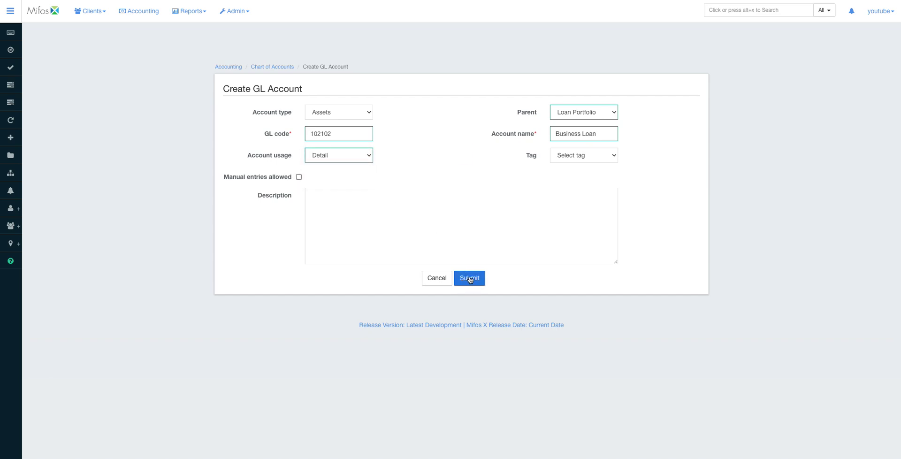
Return to the chart of accounts and examine the fully expanded account tree
{"action": "left_click", "coordinate": [269, 69]}
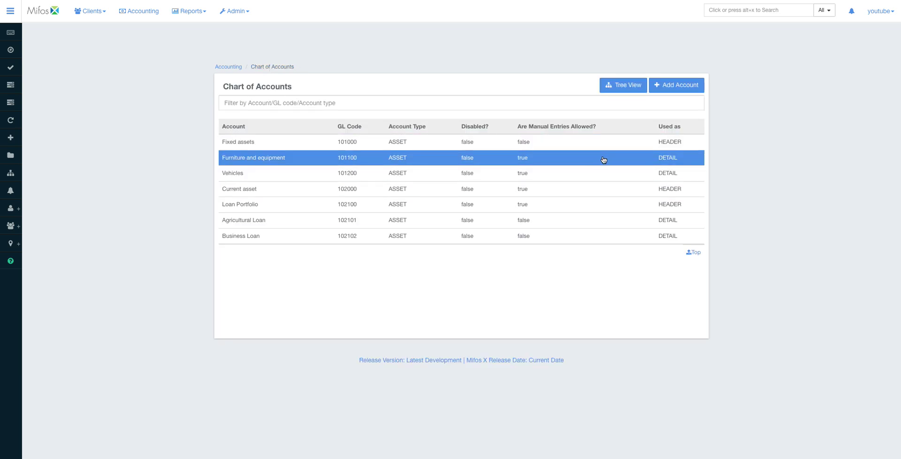
{"action": "left_click", "coordinate": [626, 85]}
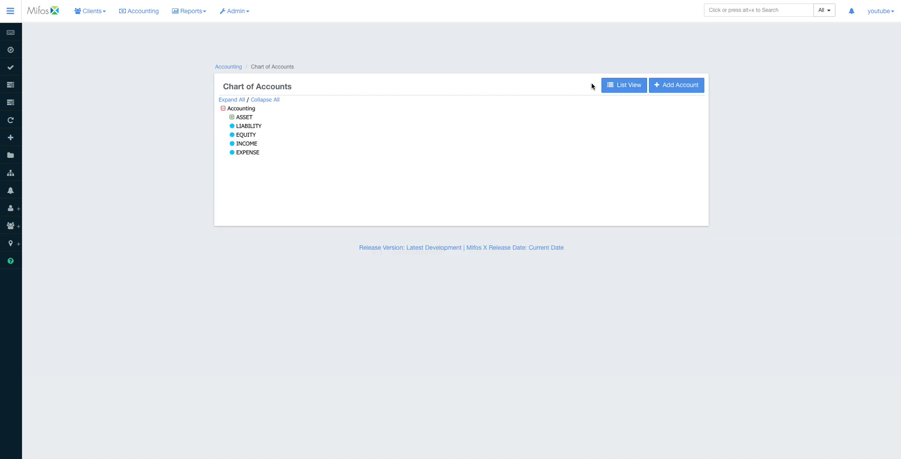
{"action": "left_click", "coordinate": [240, 99]}
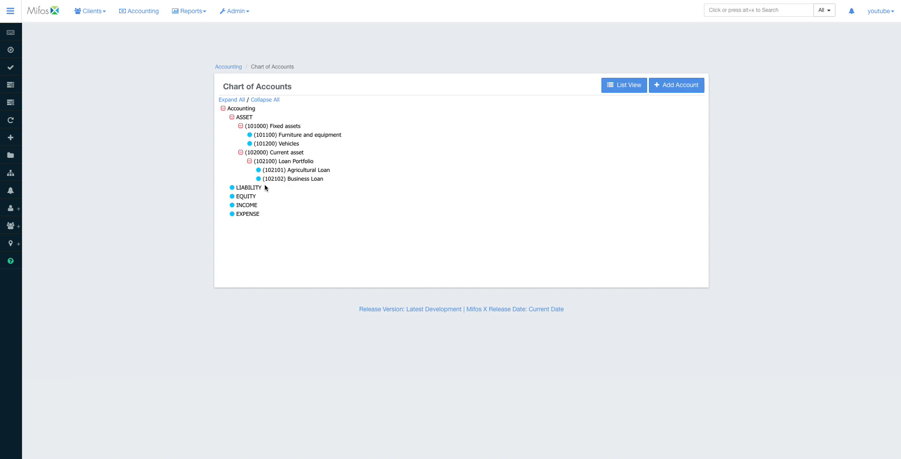
{"action": "left_click", "coordinate": [149, 14]}
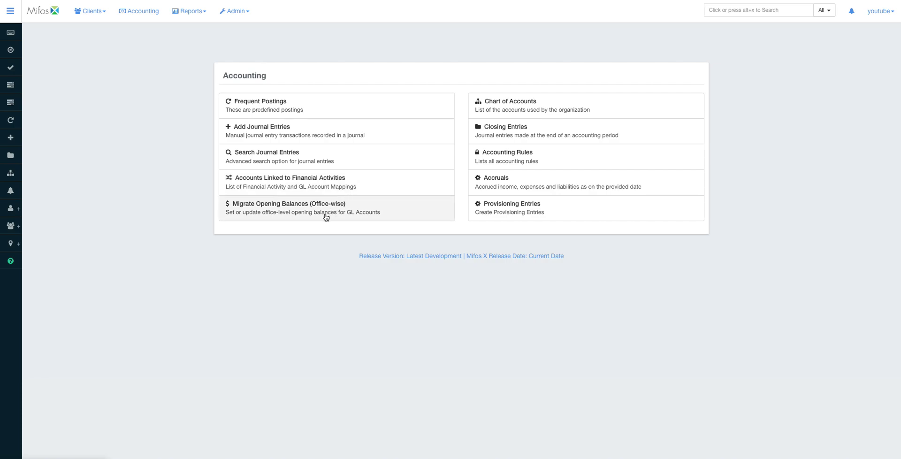
{"action": "left_click", "coordinate": [331, 190]}
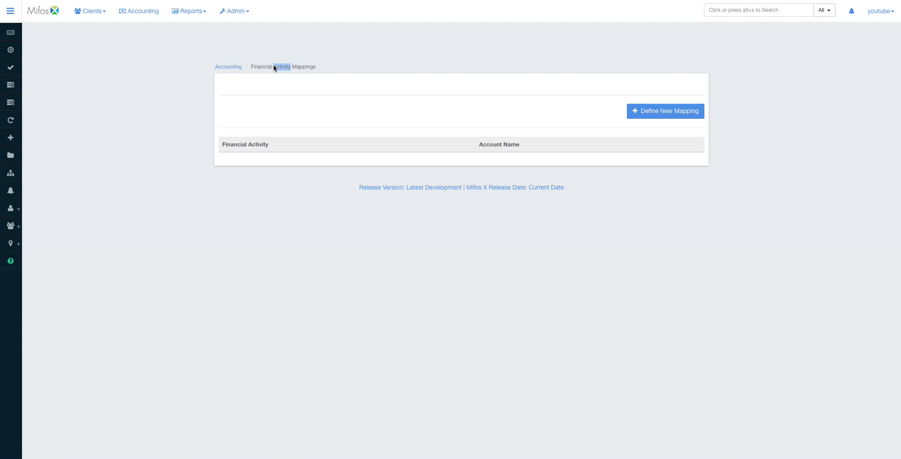
{"action": "left_click", "coordinate": [665, 113]}
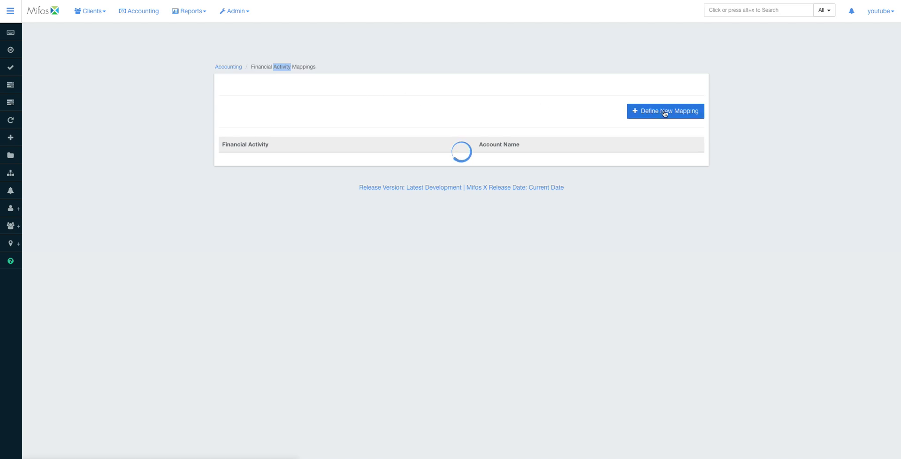
{"action": "left_click", "coordinate": [331, 114]}
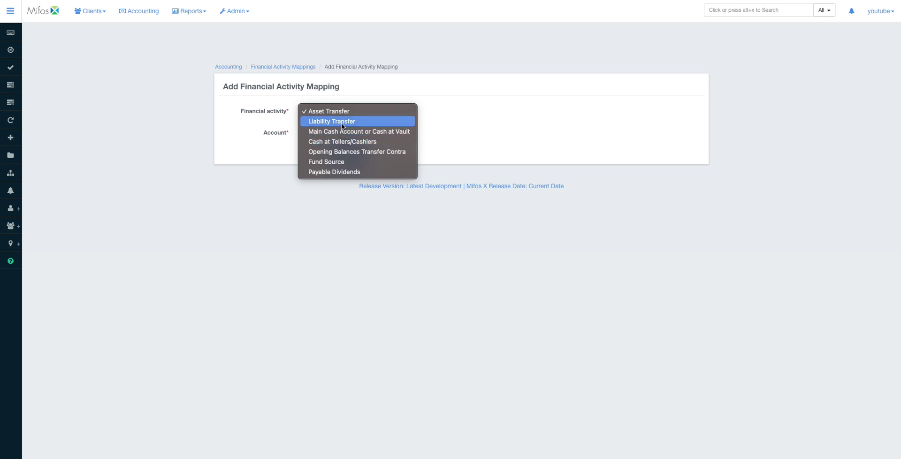
{"action": "left_click", "coordinate": [344, 153]}
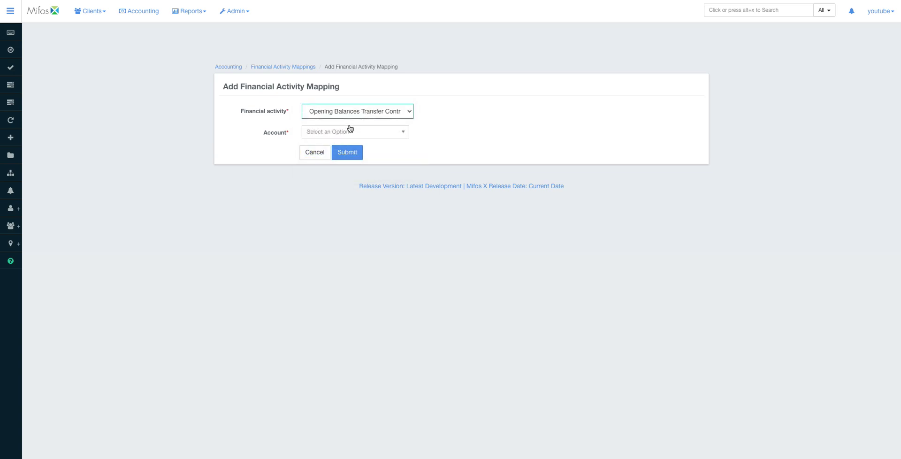
{"action": "left_click", "coordinate": [349, 133]}
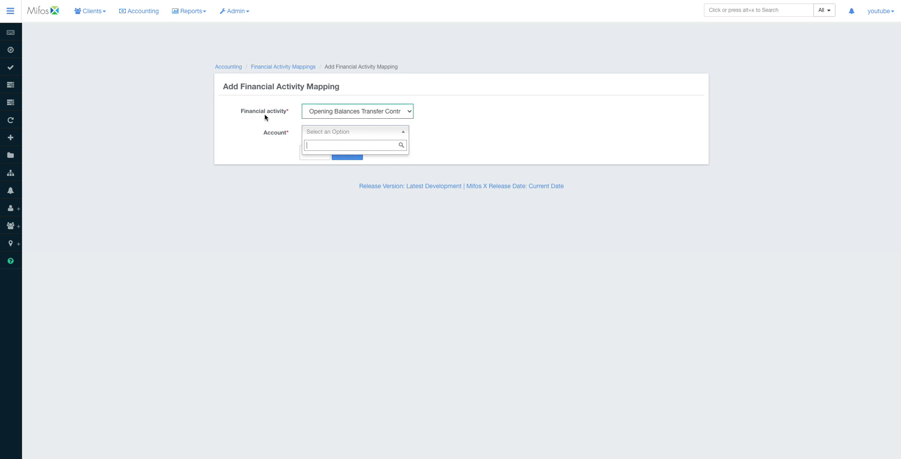
{"action": "left_click", "coordinate": [230, 67]}
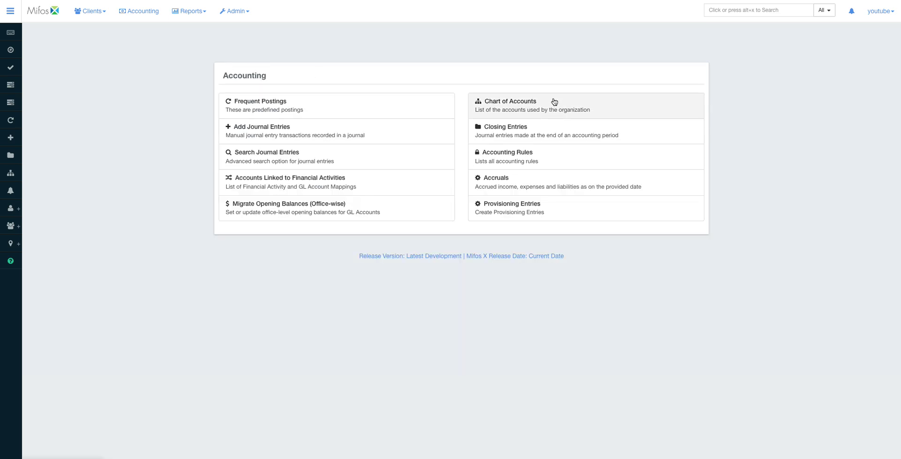
Start a new GL account of type Equity in the chart of accounts and name it "Opening Balances Contra"
{"action": "left_click", "coordinate": [554, 100]}
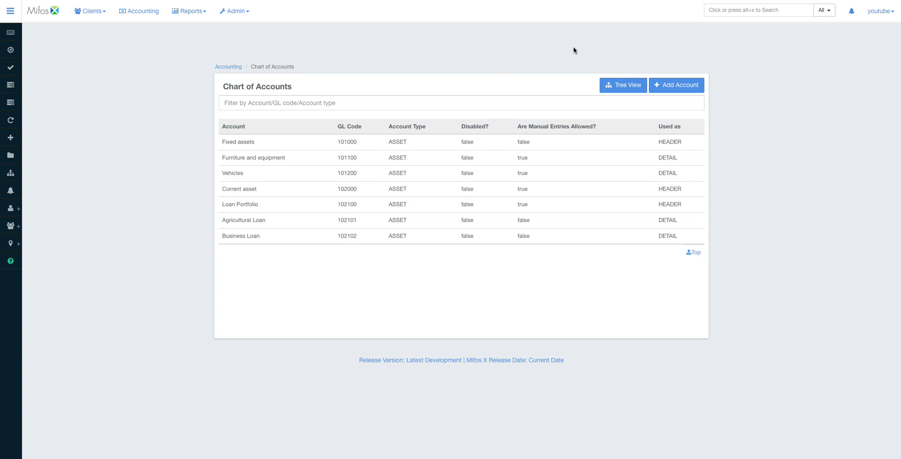
{"action": "left_click", "coordinate": [678, 85]}
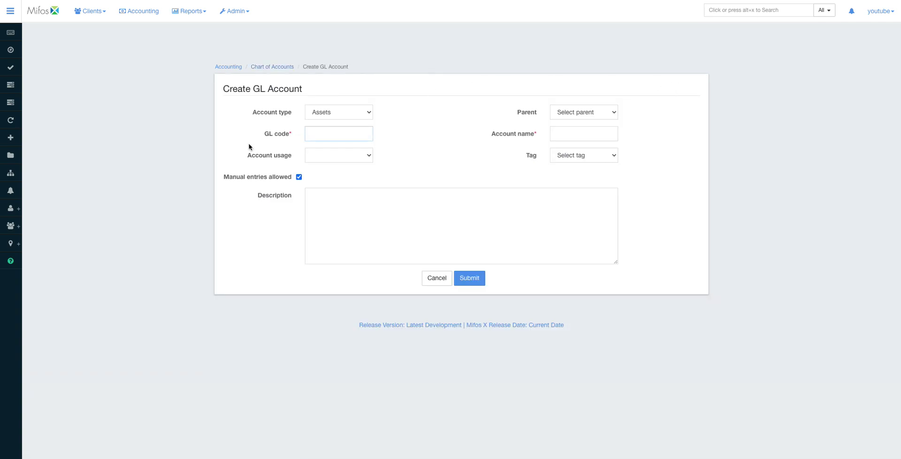
{"action": "left_click", "coordinate": [336, 118]}
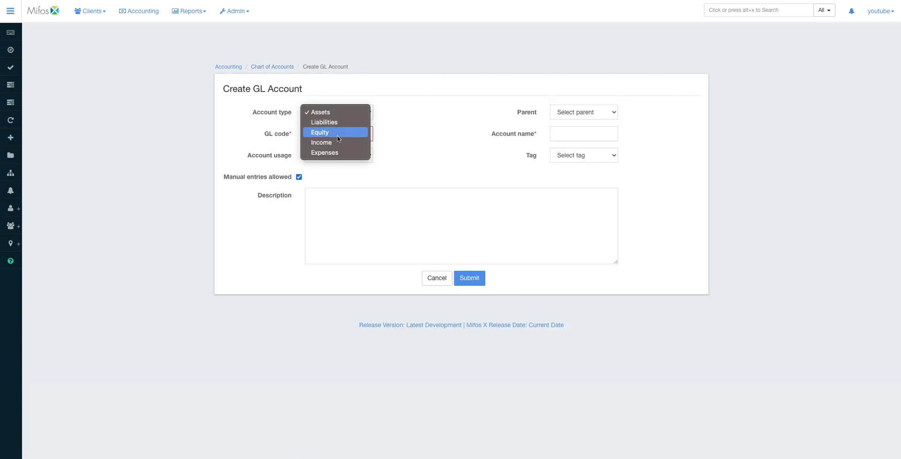
{"action": "left_click", "coordinate": [337, 134]}
{"action": "left_click", "coordinate": [570, 127]}
{"action": "type", "text": "Open"}
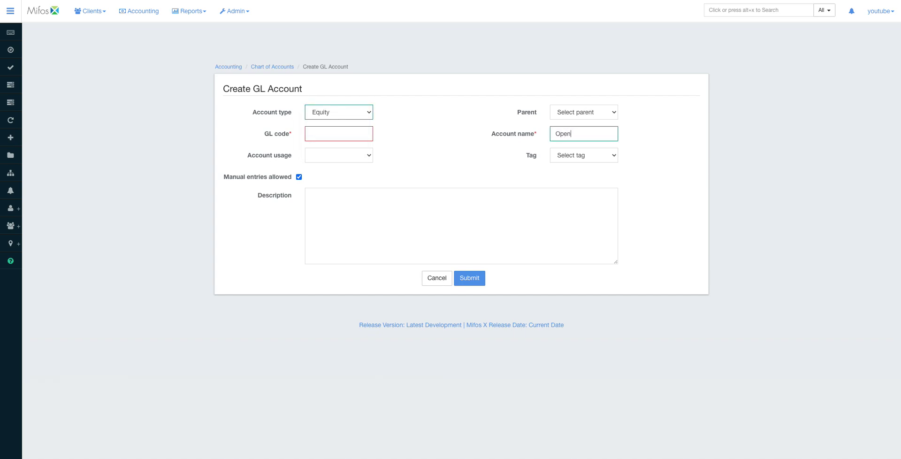
{"action": "type", "text": "ing Balances Cotr"}
{"action": "key", "text": "BackSpace"}
{"action": "key", "text": "BackSpace"}
{"action": "type", "text": "ntra"}
Give the equity account GL code 300000 and Detail usage, and submit it
{"action": "left_click", "coordinate": [333, 135]}
{"action": "type", "text": "300000"}
{"action": "left_click", "coordinate": [339, 155]}
{"action": "left_click", "coordinate": [330, 166]}
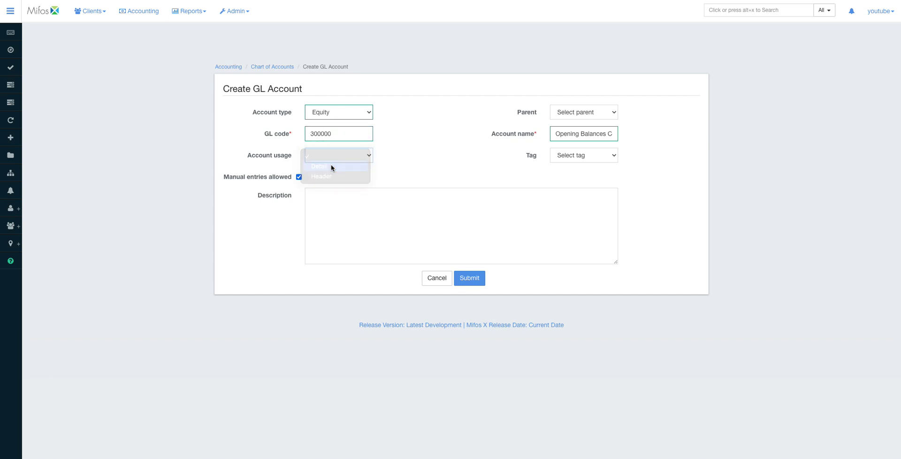
{"action": "left_click", "coordinate": [464, 286]}
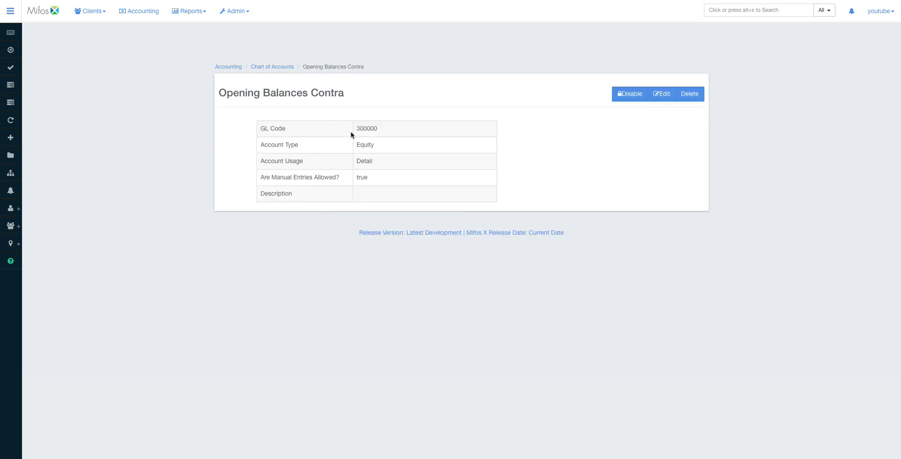
Define a financial activity mapping of Opening Balances Transfer Contra to the account Opening Balances Contra(300000) and submit it
{"action": "left_click", "coordinate": [229, 67]}
{"action": "left_click", "coordinate": [289, 185]}
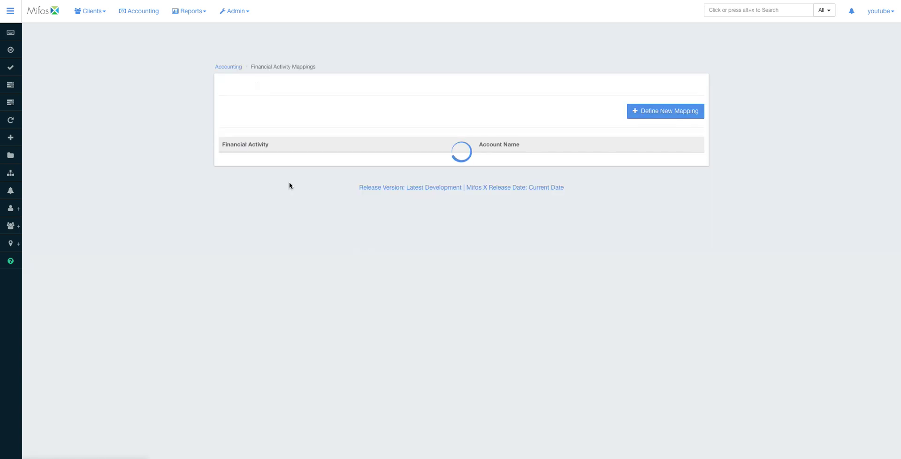
{"action": "left_click", "coordinate": [654, 111]}
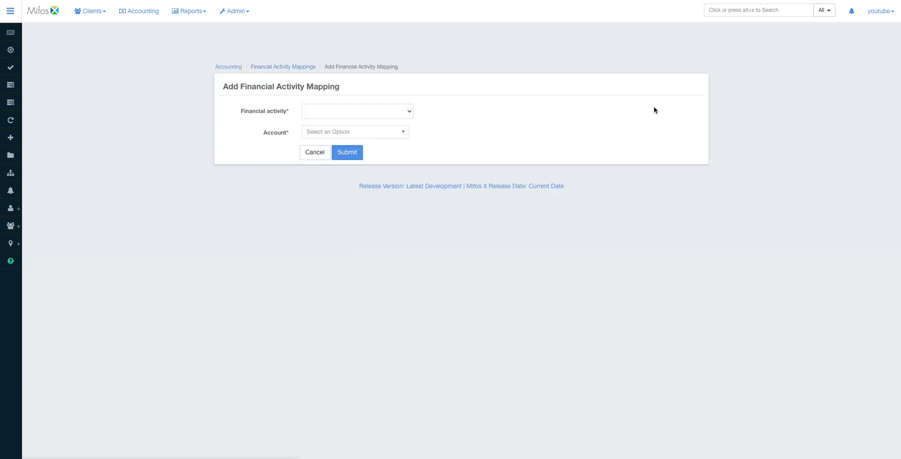
{"action": "left_click", "coordinate": [372, 114]}
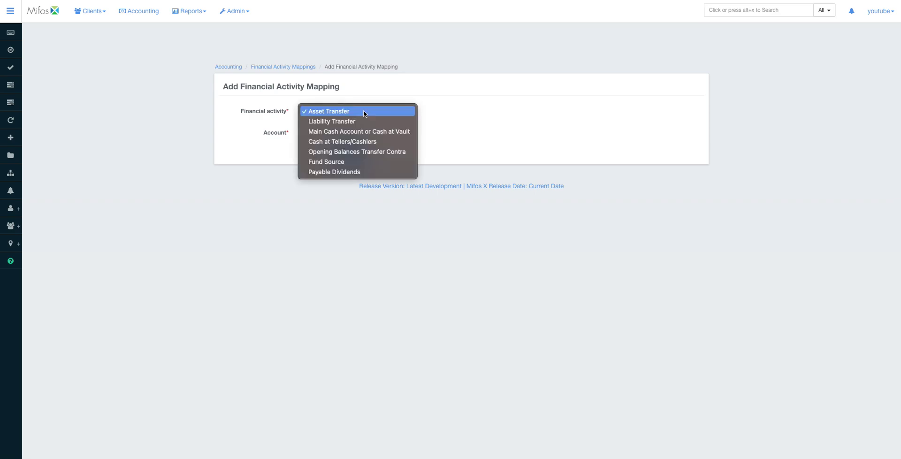
{"action": "left_click", "coordinate": [339, 152]}
{"action": "left_click", "coordinate": [333, 133]}
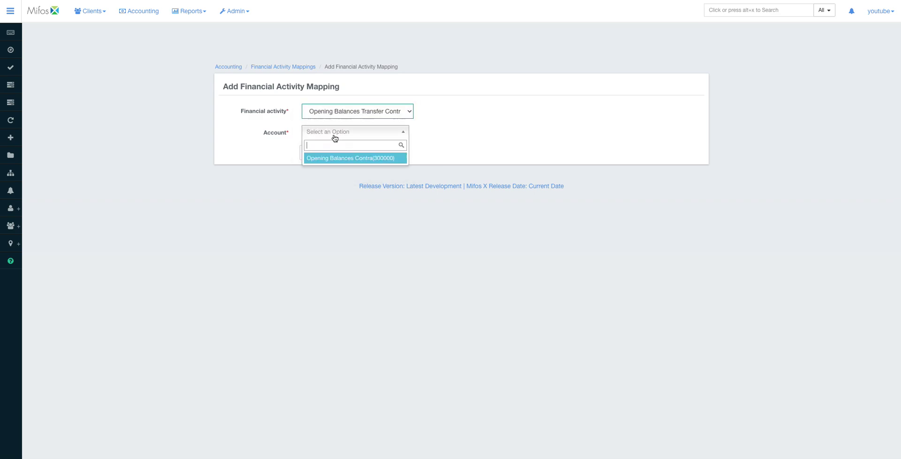
{"action": "left_click", "coordinate": [331, 158]}
{"action": "left_click", "coordinate": [356, 154]}
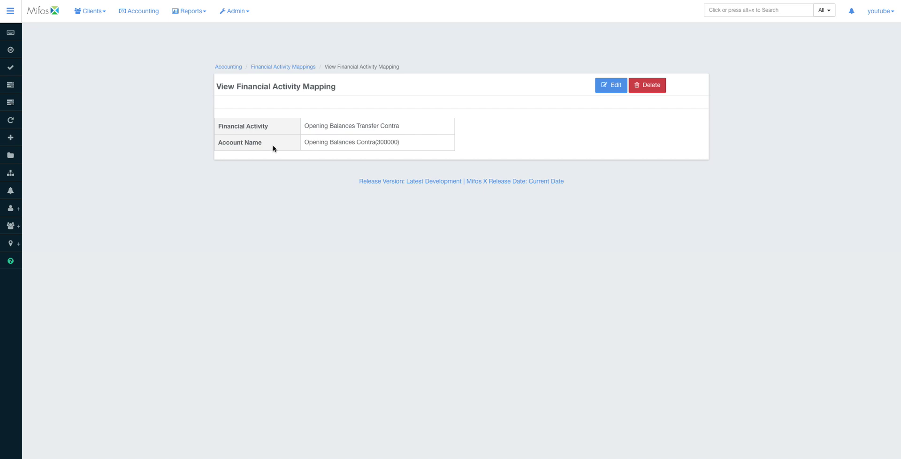
Examine the opening balances migration form for Head Office in Uganda Shilling and leave it without entering balances
{"action": "left_click", "coordinate": [154, 12]}
{"action": "left_click", "coordinate": [307, 212]}
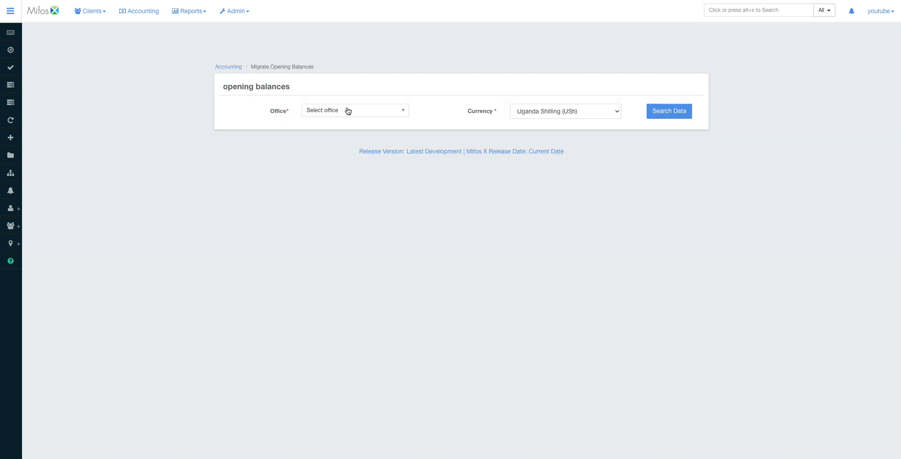
{"action": "left_click", "coordinate": [348, 111]}
{"action": "left_click", "coordinate": [341, 148]}
{"action": "left_click", "coordinate": [672, 117]}
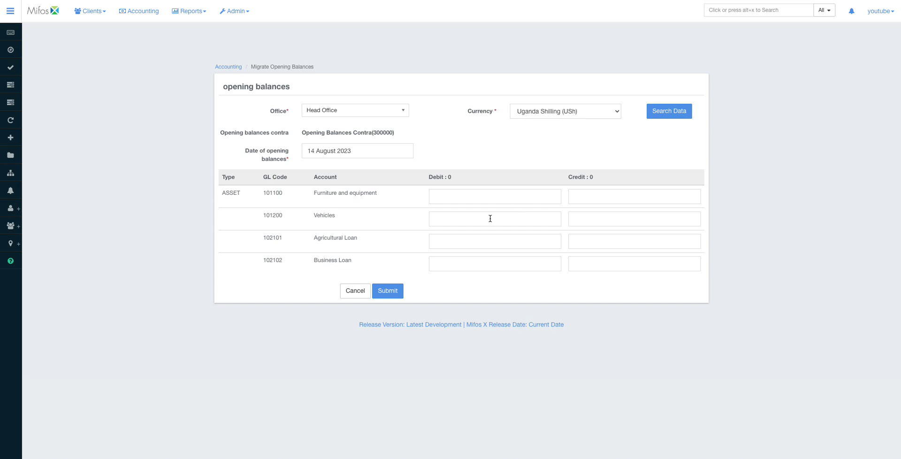
{"action": "left_click", "coordinate": [348, 292]}
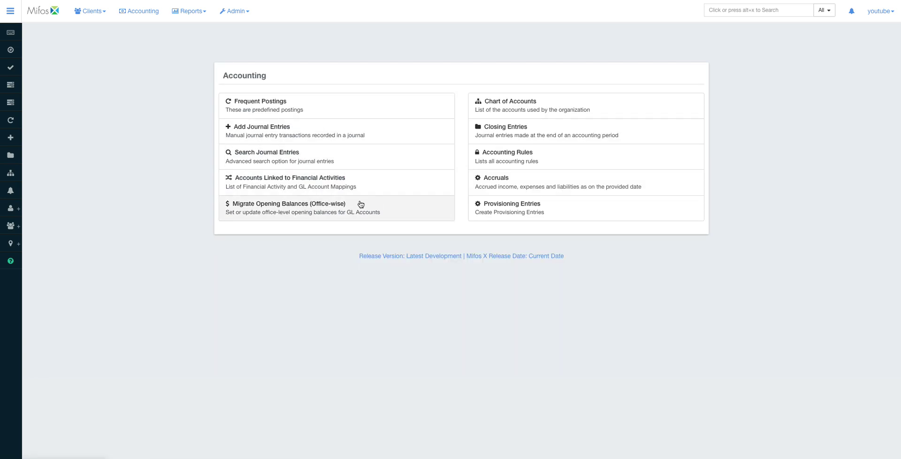
{"action": "left_click", "coordinate": [329, 178]}
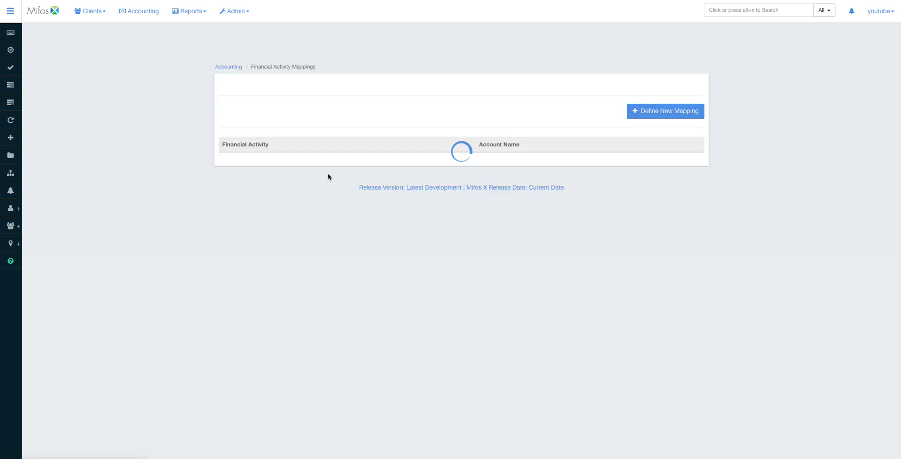
{"action": "left_click", "coordinate": [679, 114]}
{"action": "left_click", "coordinate": [364, 112]}
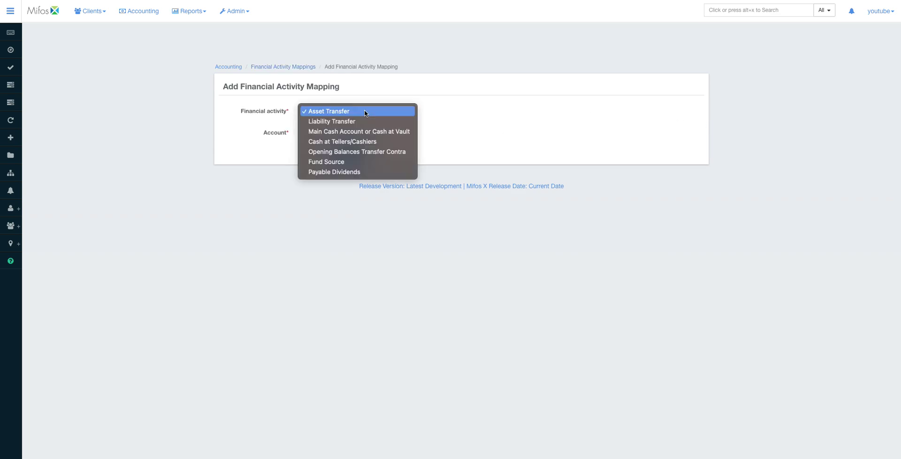
{"action": "left_click", "coordinate": [346, 131]}
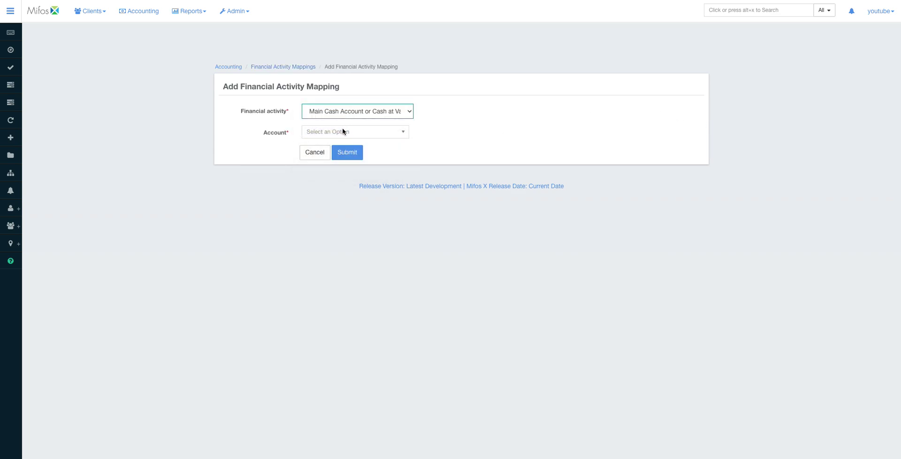
{"action": "left_click", "coordinate": [345, 133]}
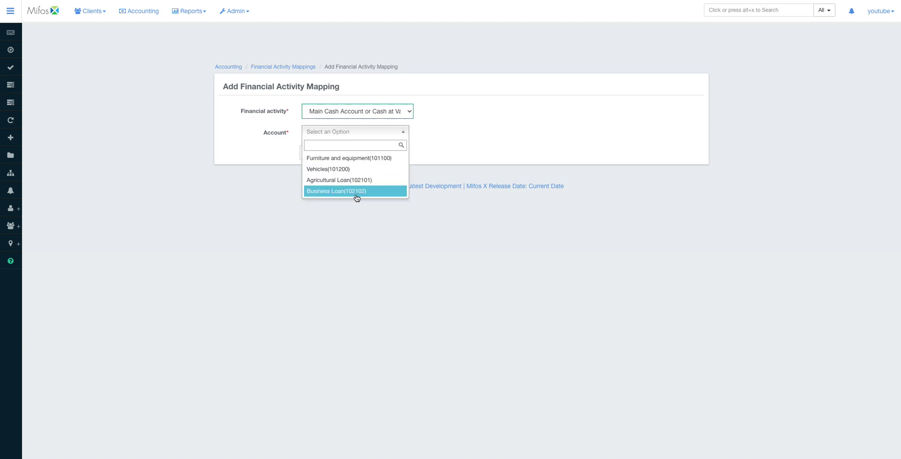
{"action": "left_click", "coordinate": [483, 123]}
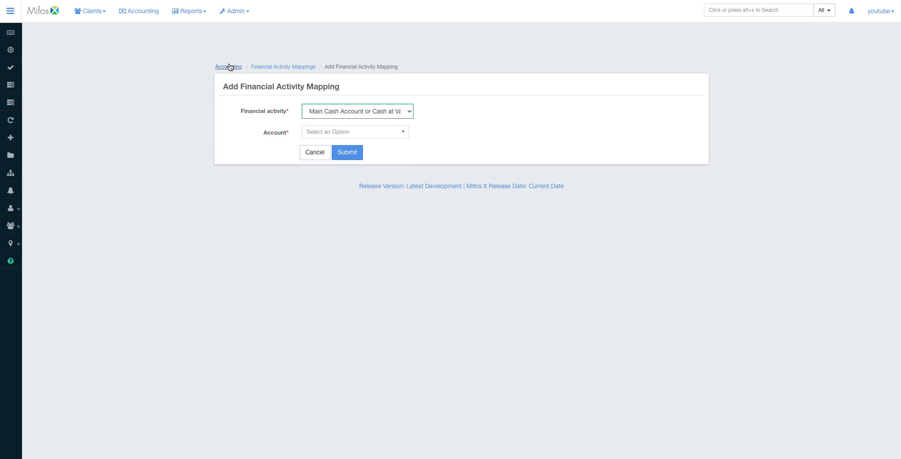
{"action": "left_click", "coordinate": [230, 67]}
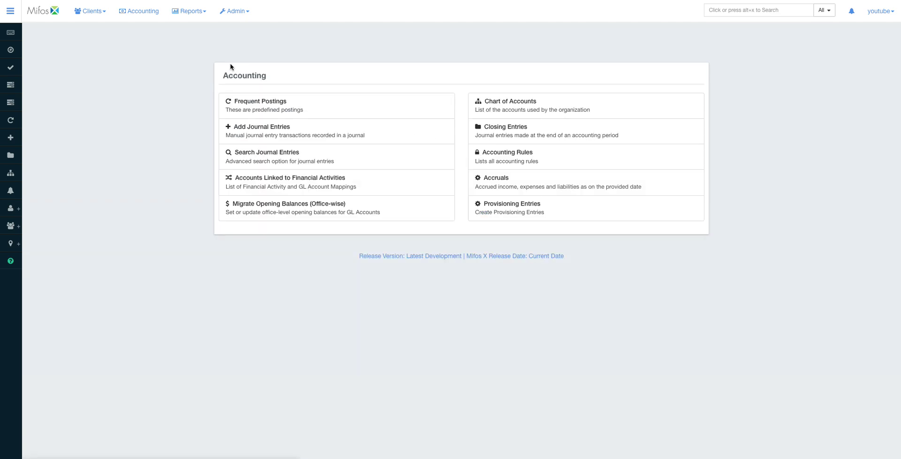
Start a subledger account under Current asset in the chart of accounts and name it "Cash"
{"action": "left_click", "coordinate": [527, 103]}
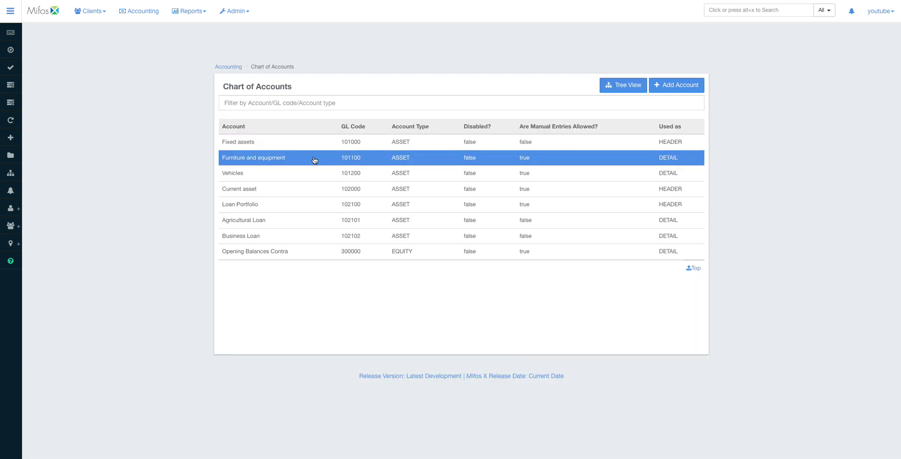
{"action": "left_click", "coordinate": [273, 187]}
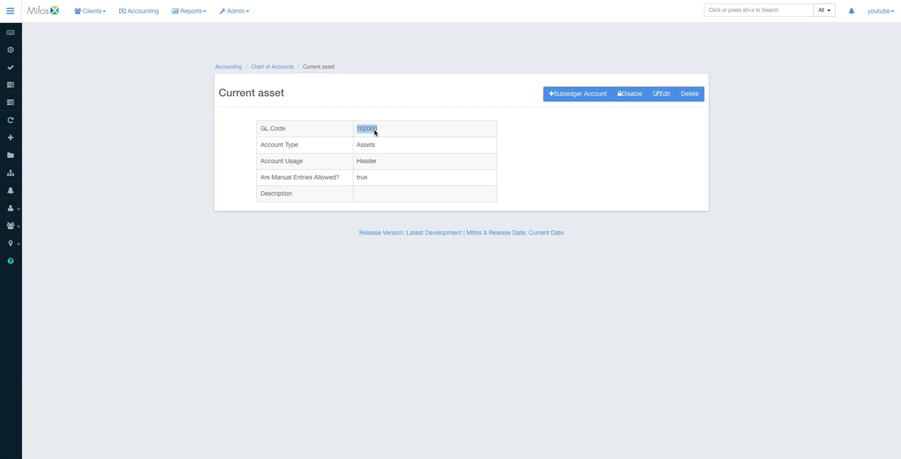
{"action": "left_click", "coordinate": [558, 95]}
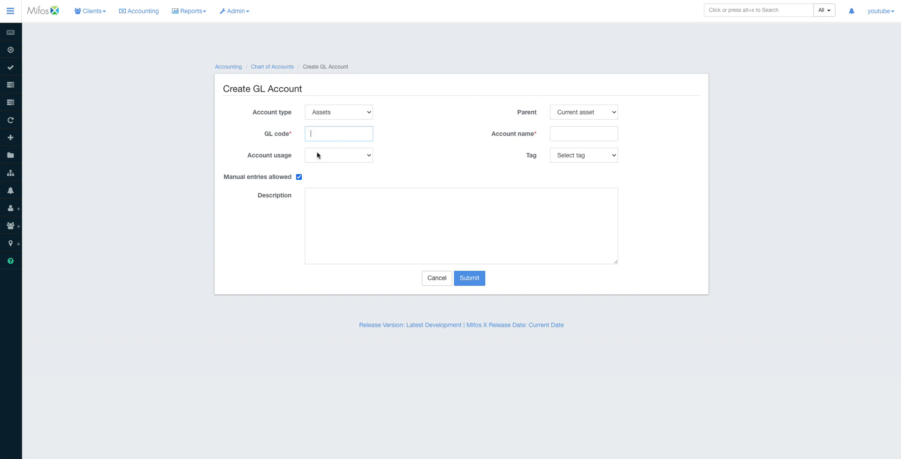
{"action": "type", "text": "102000"}
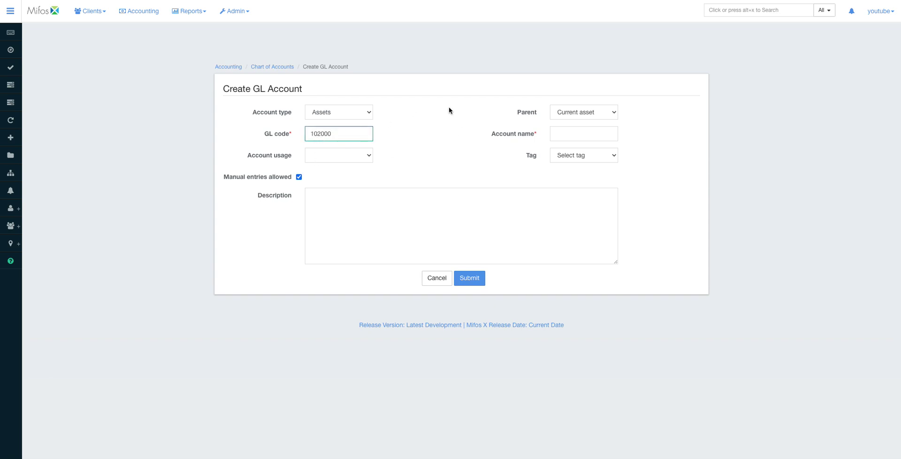
{"action": "left_click", "coordinate": [577, 112]}
{"action": "left_click", "coordinate": [578, 113]}
{"action": "left_click", "coordinate": [558, 113]}
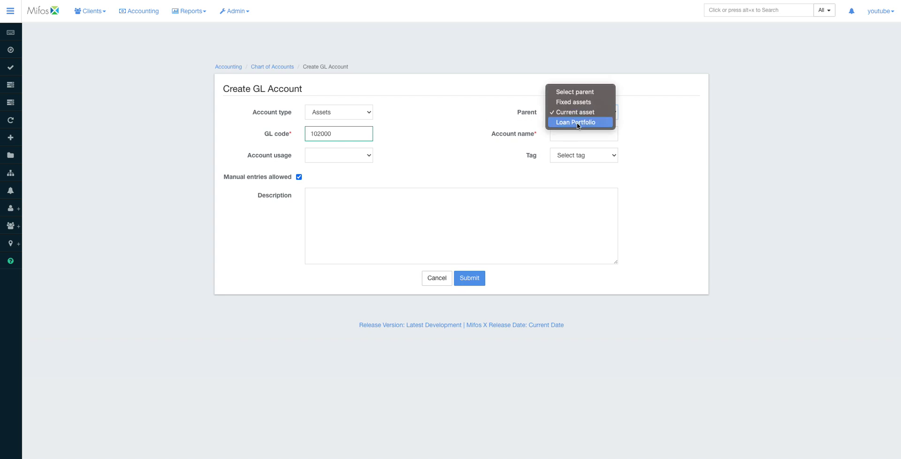
{"action": "left_click", "coordinate": [444, 140]}
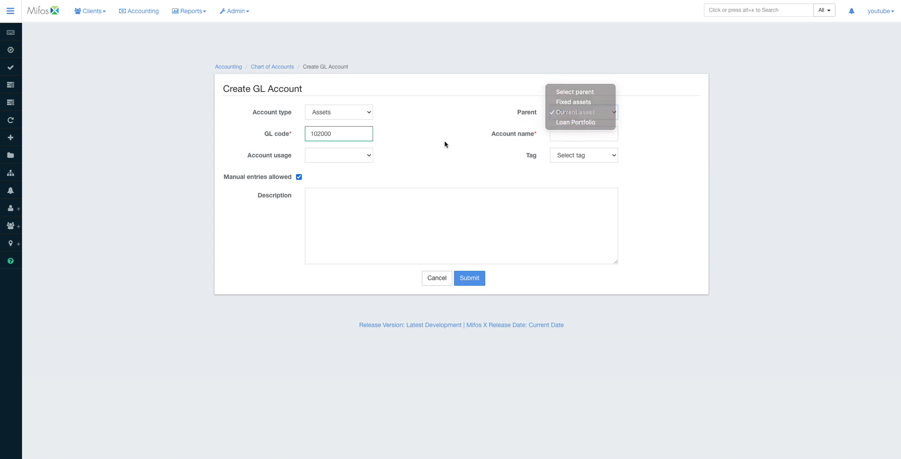
{"action": "left_click", "coordinate": [566, 134]}
{"action": "type", "text": "Cash"}
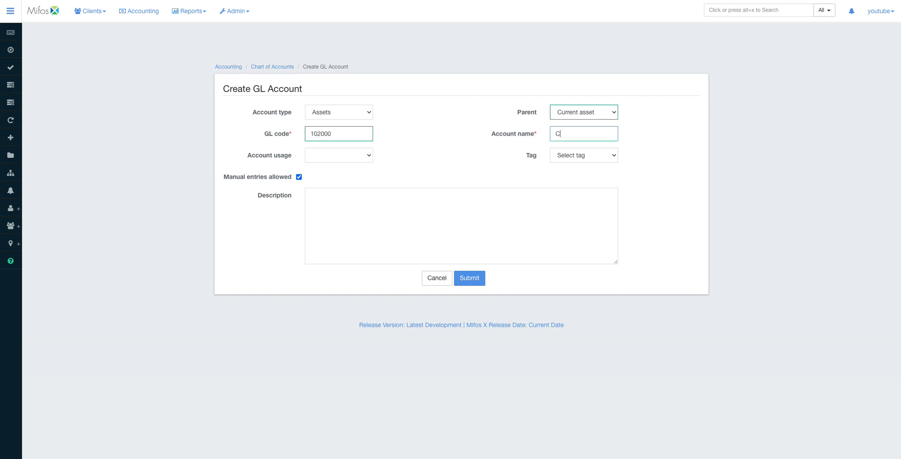
Give the Cash account GL code 102300 and Header usage, disallow manual entries, and submit it
{"action": "left_click", "coordinate": [324, 133]}
{"action": "key", "text": "BackSpace"}
{"action": "left_click", "coordinate": [358, 155]}
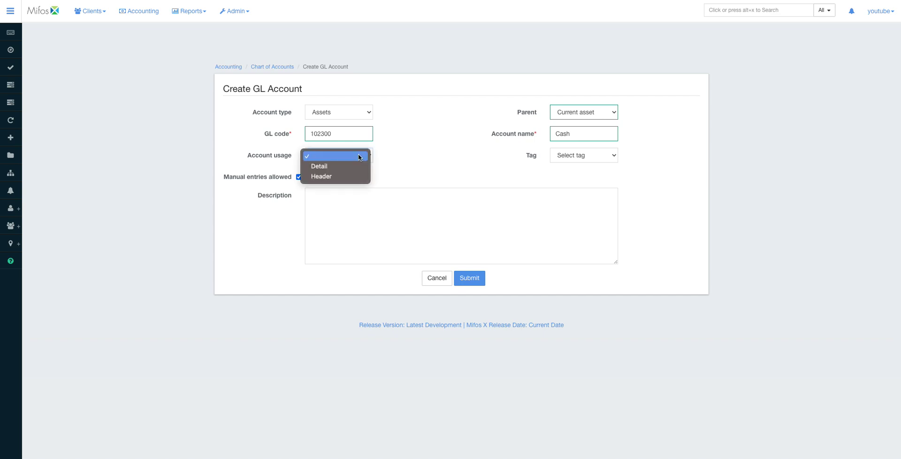
{"action": "left_click", "coordinate": [342, 177]}
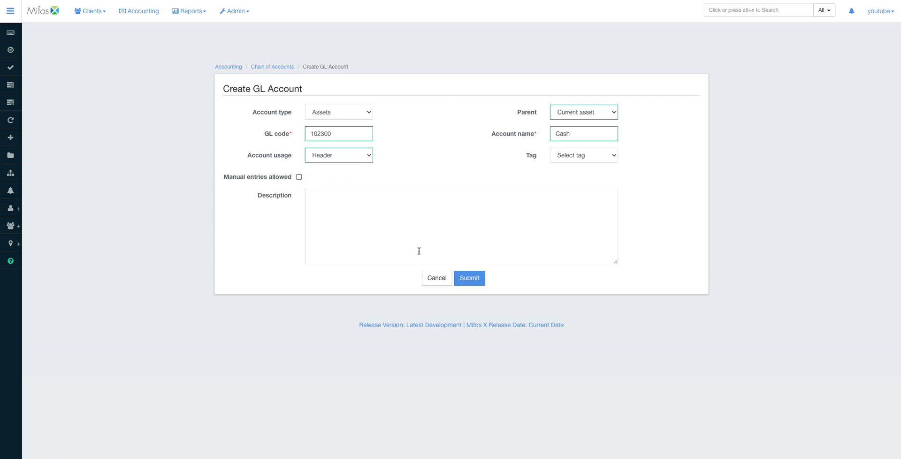
{"action": "left_click", "coordinate": [470, 278]}
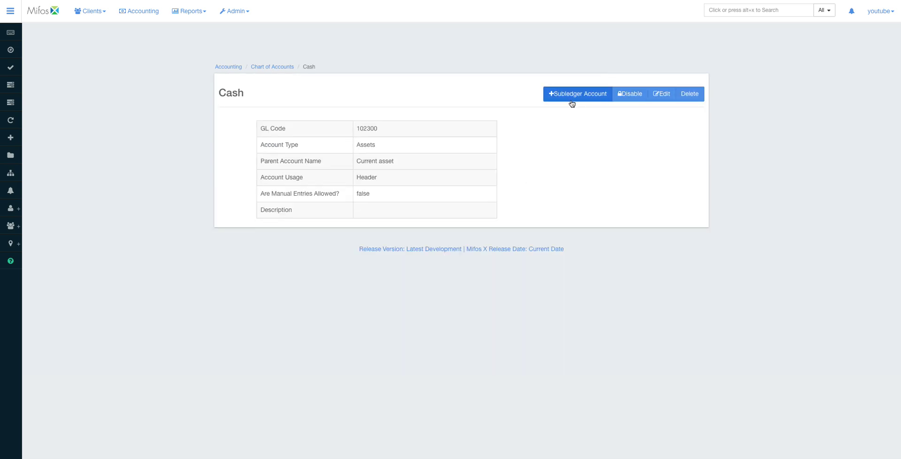
Start a subledger account under Cash and set its GL code to 102301
{"action": "left_click", "coordinate": [565, 97]}
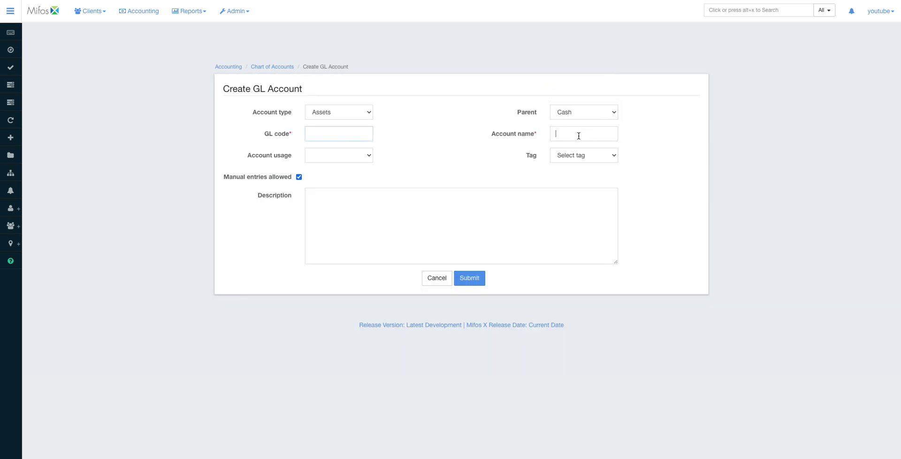
{"action": "left_click", "coordinate": [324, 132]}
{"action": "type", "text": "102000"}
{"action": "key", "text": "Left"}
{"action": "key", "text": "Left"}
{"action": "key", "text": "BackSpace"}
{"action": "key", "text": "BackSpace"}
{"action": "type", "text": "2"}
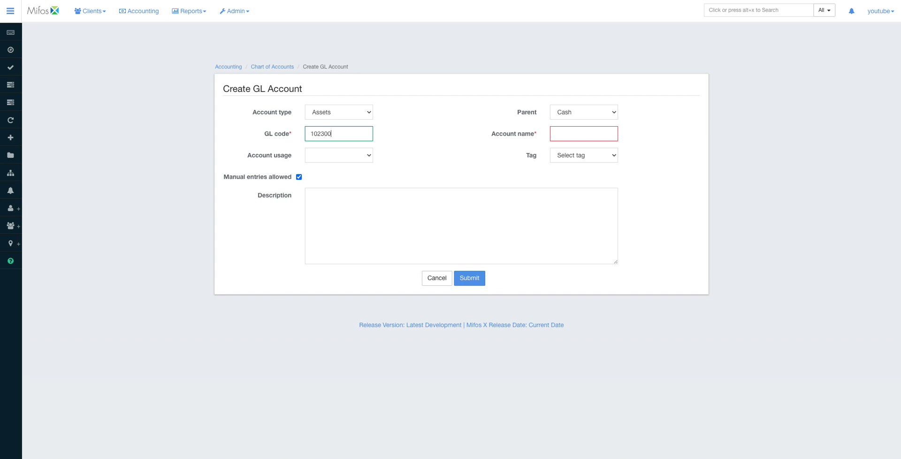
{"action": "key", "text": "End"}
{"action": "key", "text": "BackSpace"}
{"action": "type", "text": "1"}
Name the new subledger account "Cash at bank", give it Detail usage, and submit it
{"action": "left_click", "coordinate": [581, 137]}
{"action": "type", "text": "Cash at bank"}
{"action": "left_click", "coordinate": [330, 156]}
{"action": "left_click", "coordinate": [326, 165]}
{"action": "left_click", "coordinate": [475, 279]}
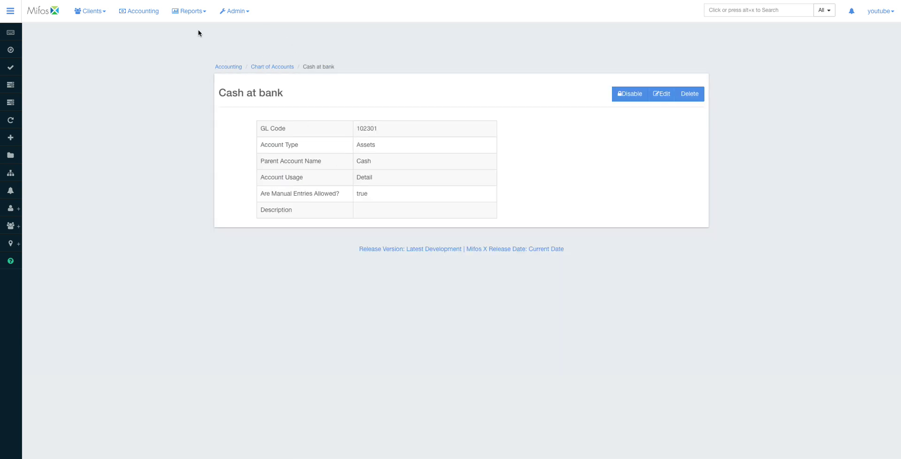
Define a financial activity mapping of Main Cash Account or Cash at Vault to Cash at bank(102301) and submit it
{"action": "left_click", "coordinate": [153, 15]}
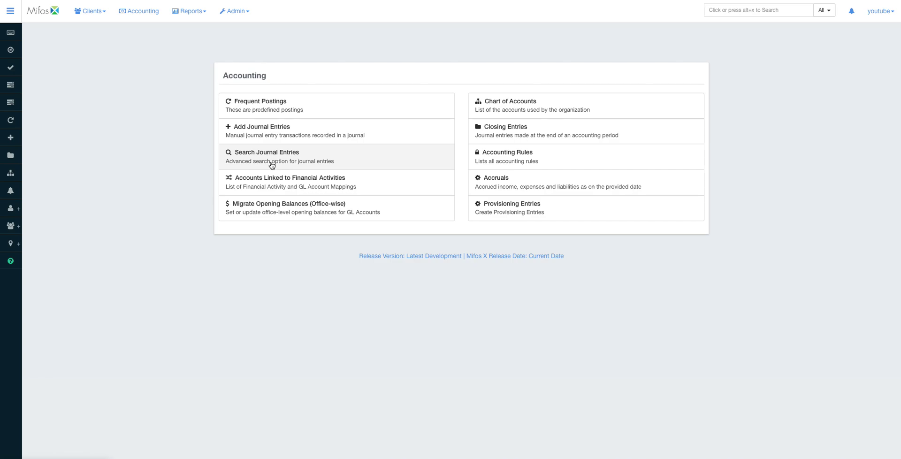
{"action": "left_click", "coordinate": [304, 186]}
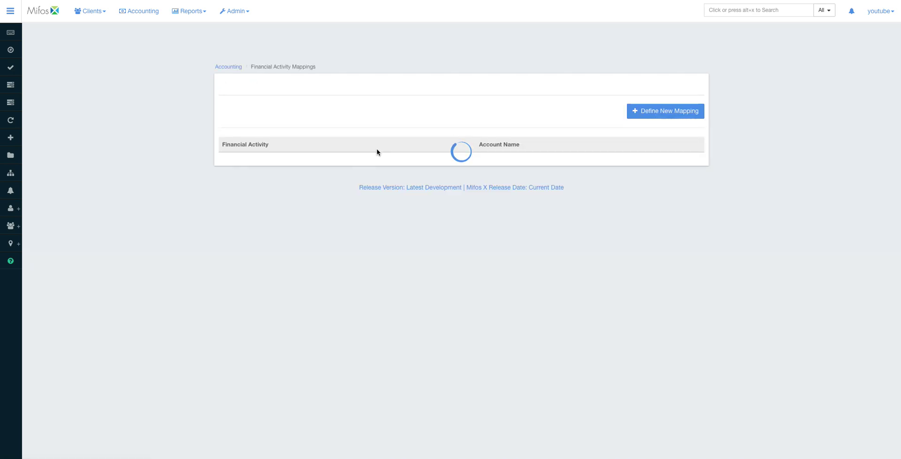
{"action": "left_click", "coordinate": [671, 115]}
{"action": "left_click", "coordinate": [407, 114]}
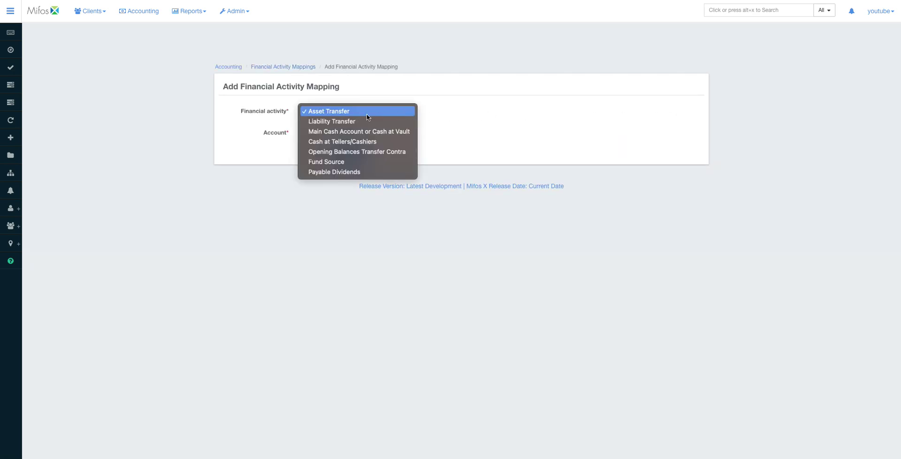
{"action": "left_click", "coordinate": [344, 134]}
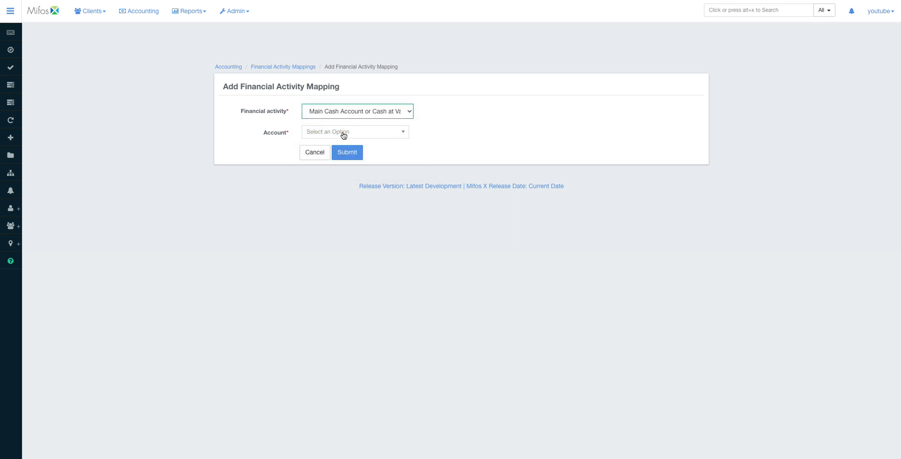
{"action": "left_click", "coordinate": [342, 133]}
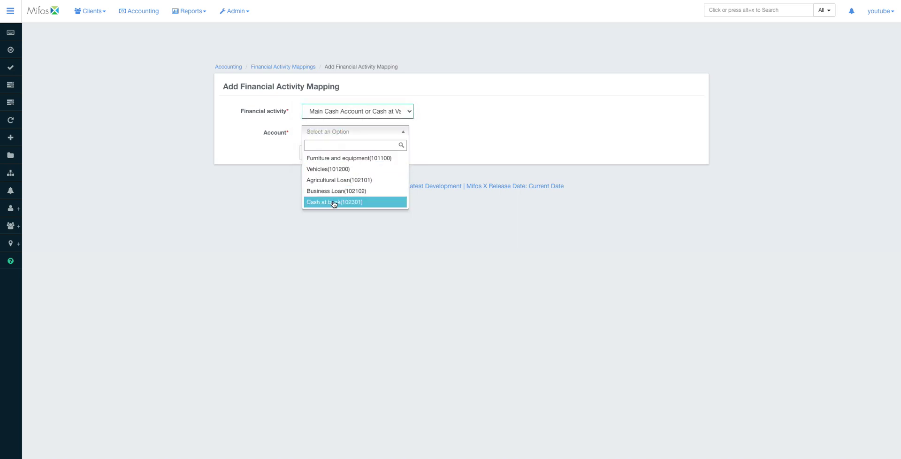
{"action": "left_click", "coordinate": [333, 202]}
{"action": "left_click", "coordinate": [347, 154]}
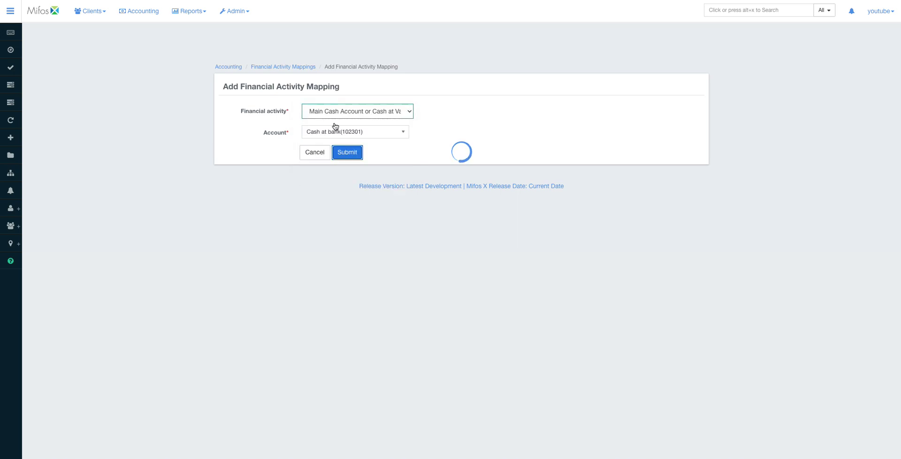
Define a financial activity mapping of Cash at Tellers/Cashiers to Cash at bank(102301) and submit it
{"action": "left_click", "coordinate": [285, 66]}
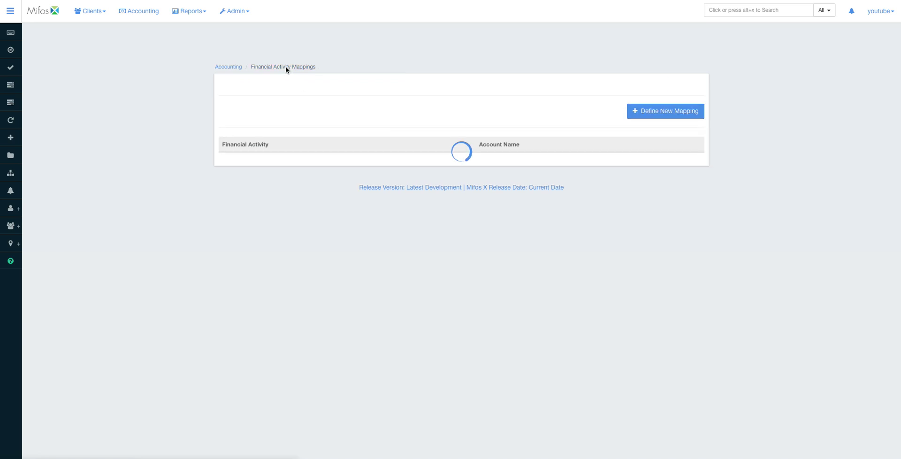
{"action": "left_click", "coordinate": [655, 111]}
{"action": "left_click", "coordinate": [361, 113]}
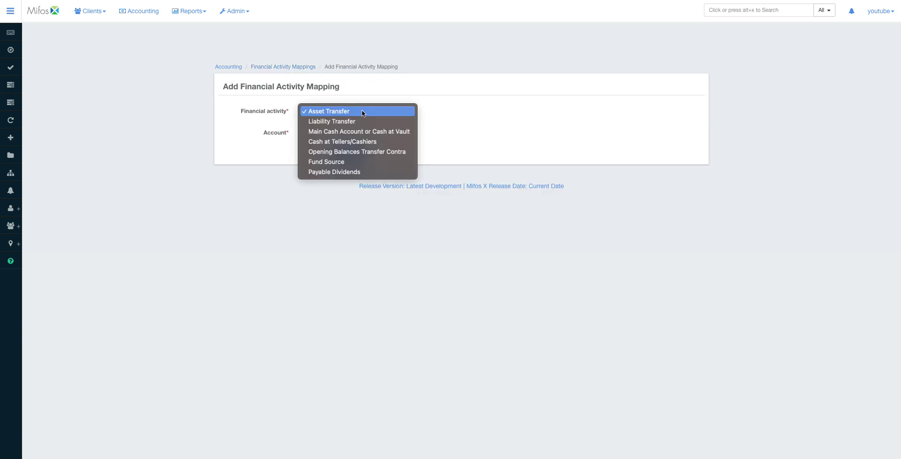
{"action": "left_click", "coordinate": [345, 142]}
{"action": "left_click", "coordinate": [336, 132]}
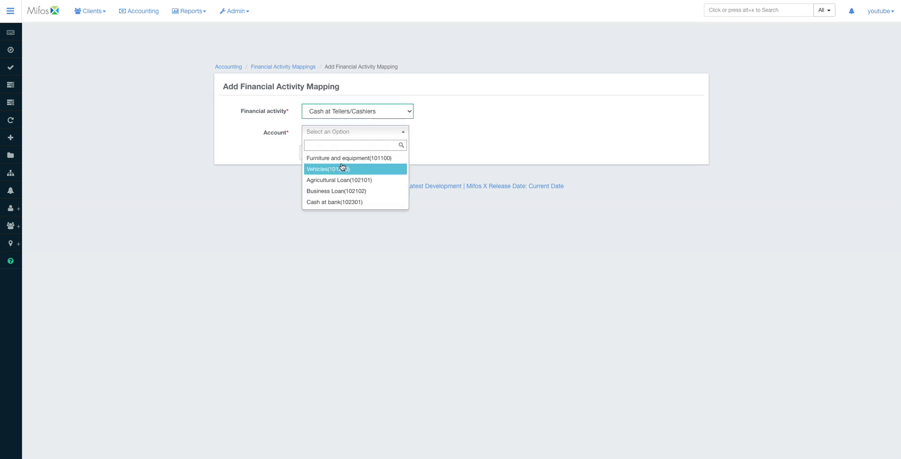
{"action": "left_click", "coordinate": [342, 201]}
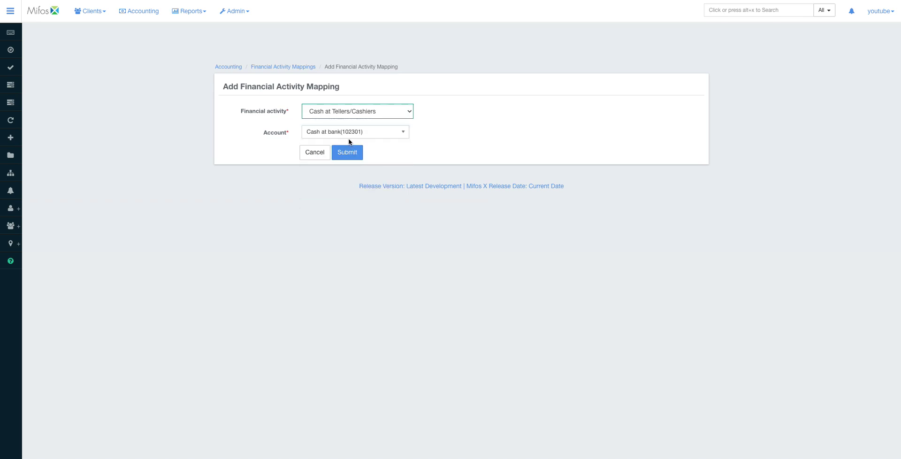
{"action": "left_click", "coordinate": [350, 153]}
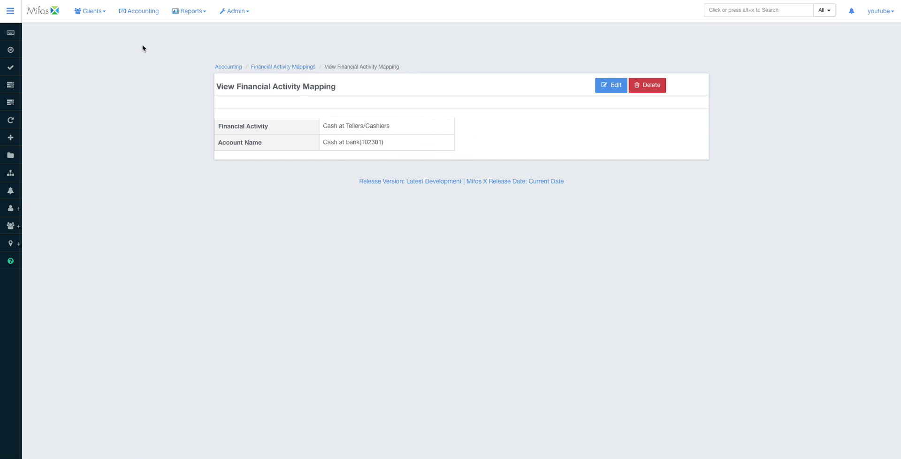
Start a new accounting rule named "Pay transport" and assign it to Kampala Office
{"action": "left_click", "coordinate": [141, 10]}
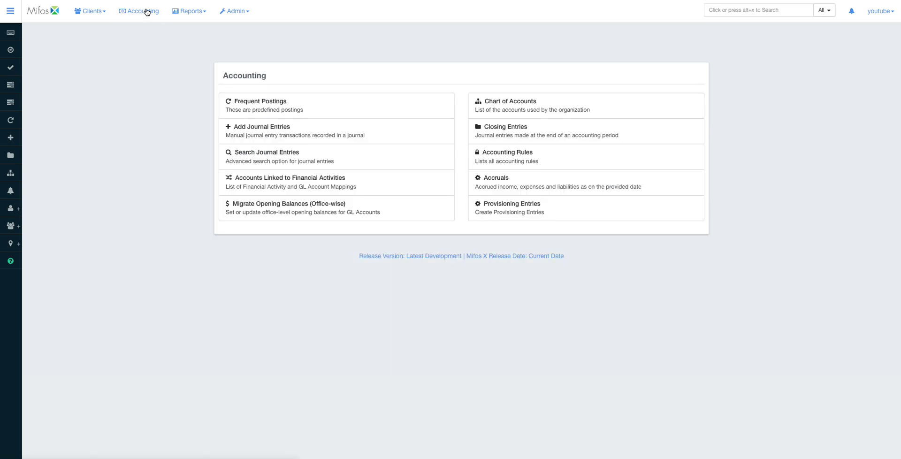
{"action": "left_click", "coordinate": [536, 149]}
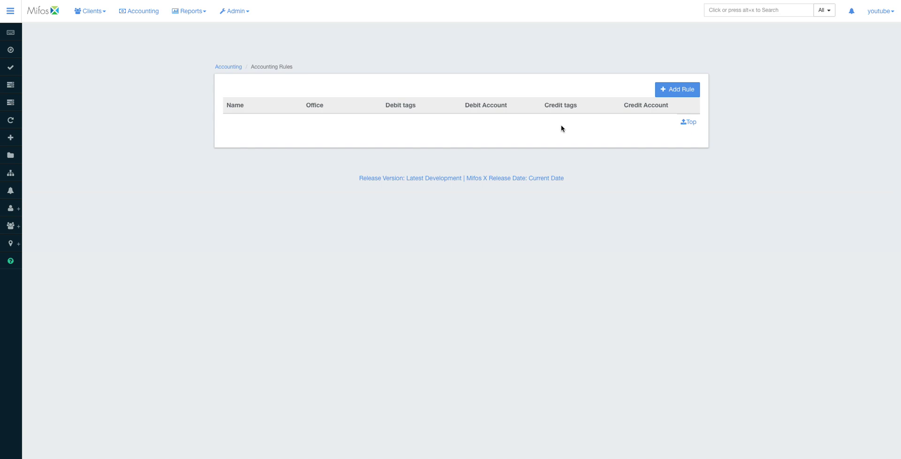
{"action": "left_click", "coordinate": [672, 96]}
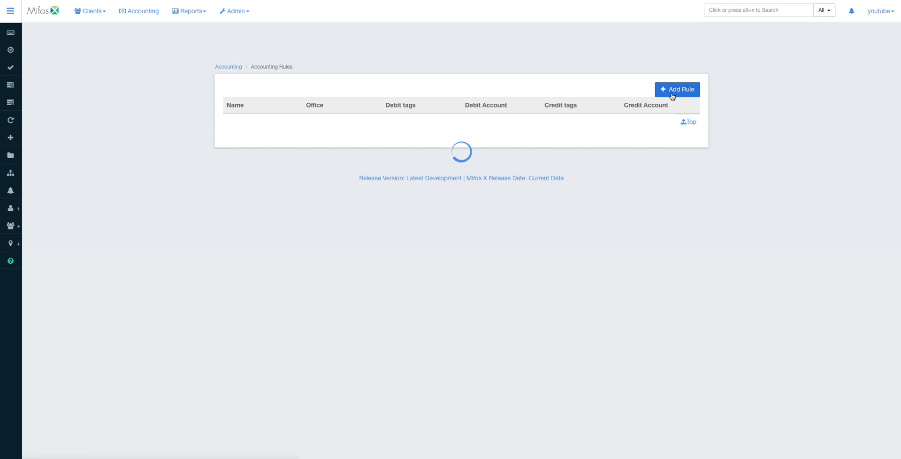
{"action": "left_click", "coordinate": [317, 116]}
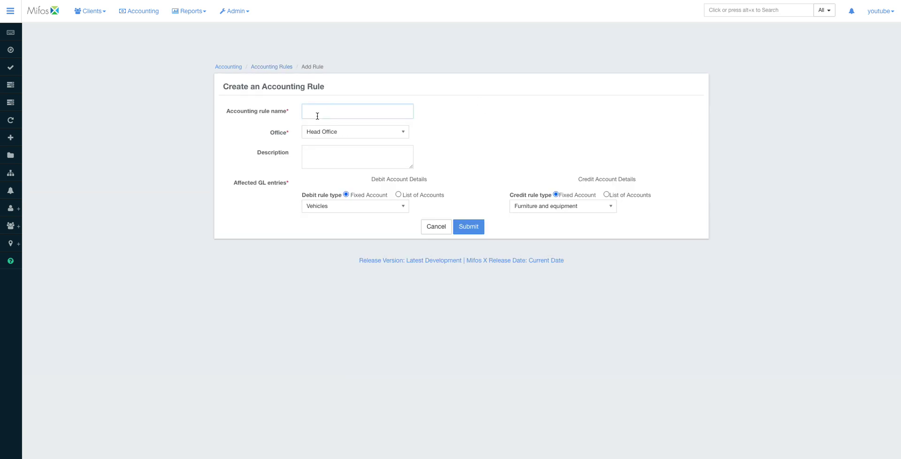
{"action": "type", "text": "A"}
{"action": "key", "text": "BackSpace"}
{"action": "type", "text": "Pay"}
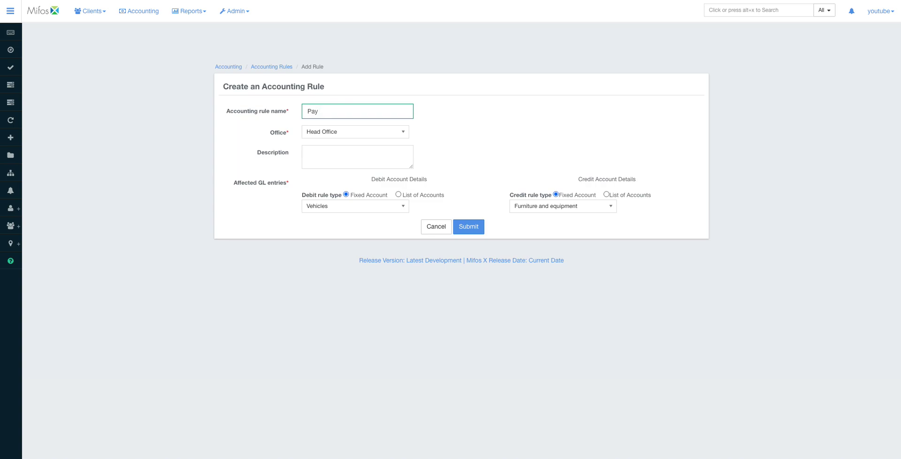
{"action": "type", "text": " transport"}
{"action": "left_click", "coordinate": [327, 135]}
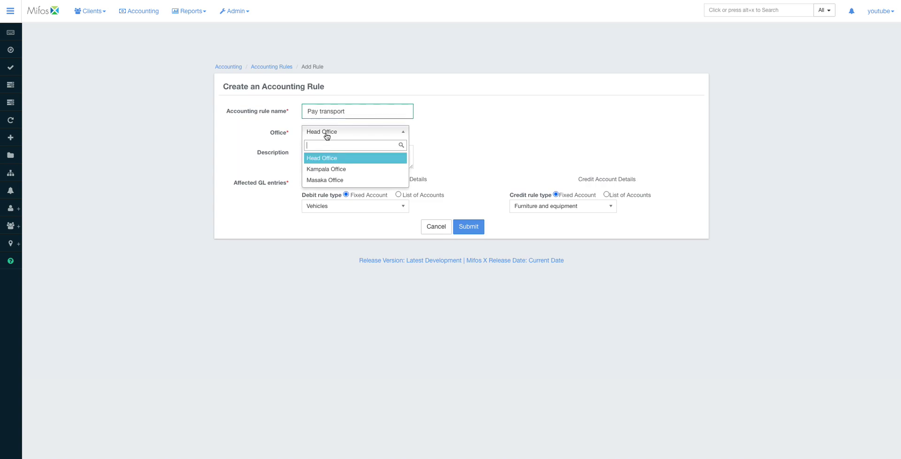
{"action": "left_click", "coordinate": [338, 169]}
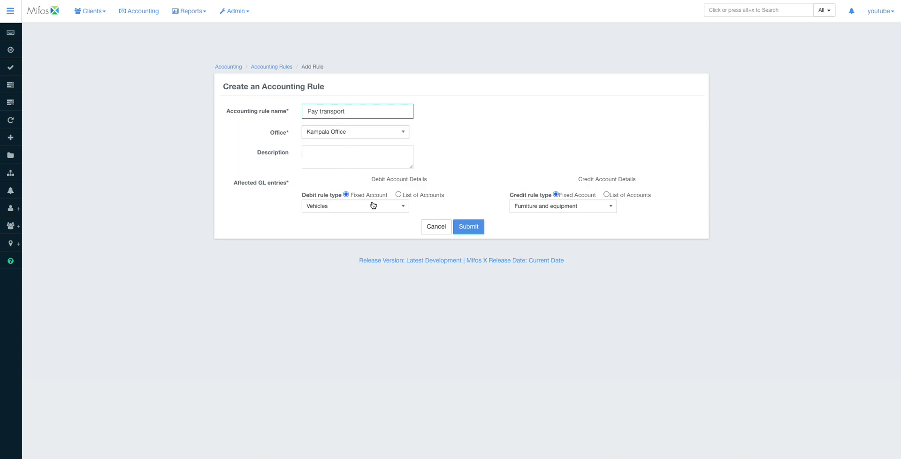
Set the rule's fixed debit account to Furniture and equipment and its fixed credit account to Cash at bank, and submit it
{"action": "left_click", "coordinate": [341, 206]}
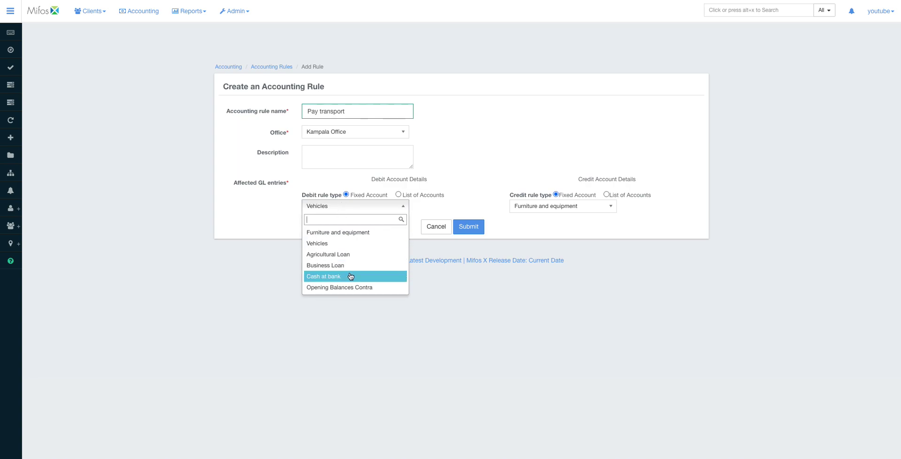
{"action": "left_click", "coordinate": [361, 236]}
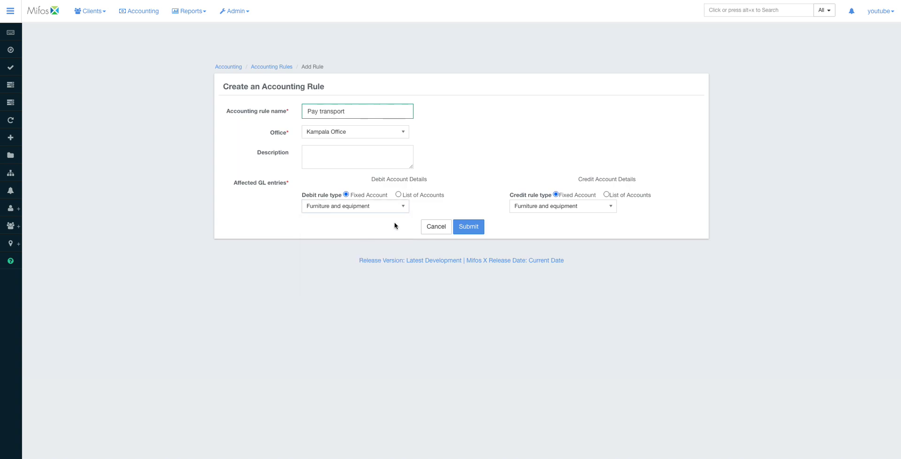
{"action": "left_click", "coordinate": [565, 209]}
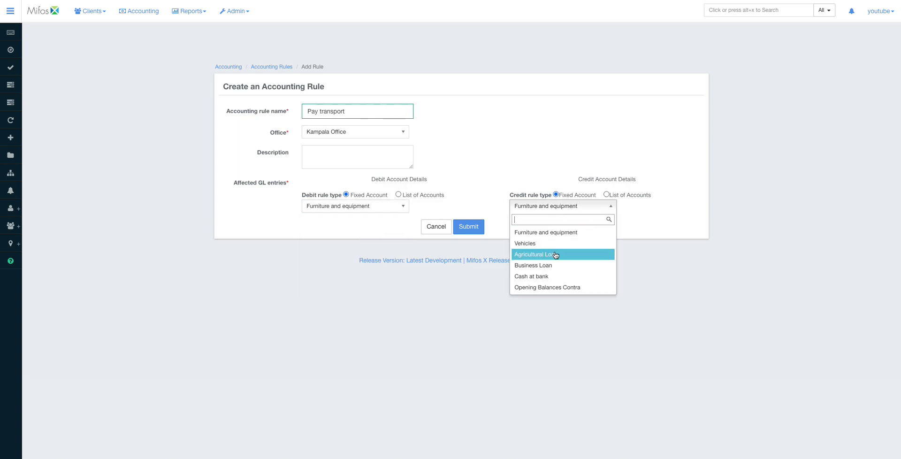
{"action": "left_click", "coordinate": [557, 275]}
{"action": "left_click", "coordinate": [464, 227]}
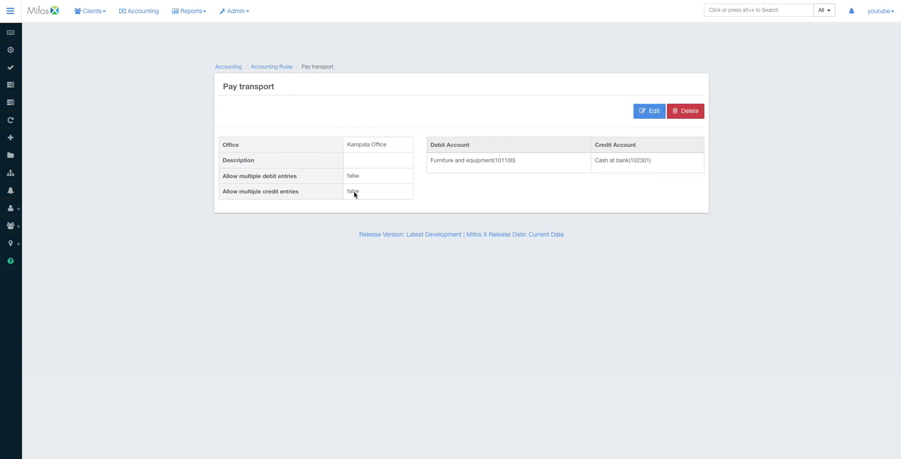
Select the Pay transport rule in a frequent posting and examine its available debit and credit accounts
{"action": "left_click", "coordinate": [222, 66]}
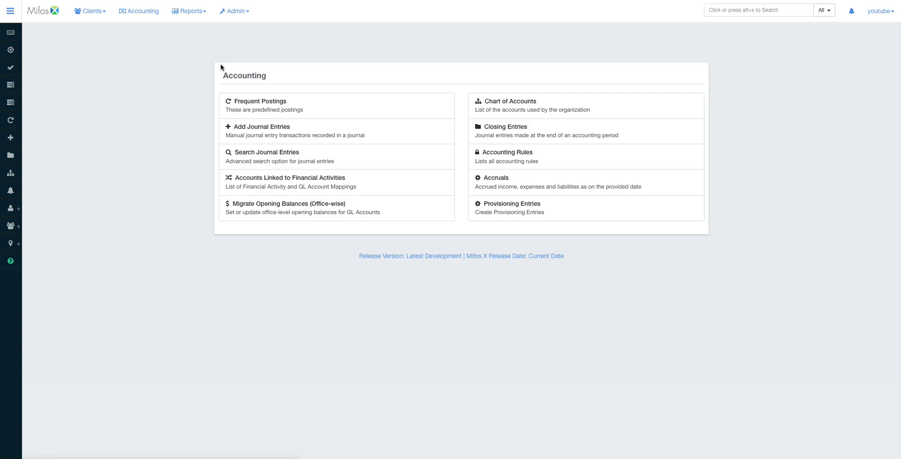
{"action": "left_click", "coordinate": [313, 110]}
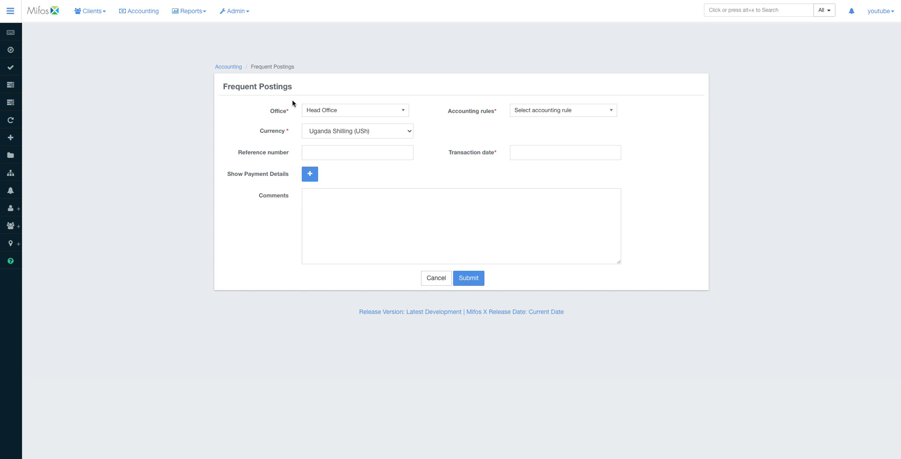
{"action": "left_click", "coordinate": [555, 115]}
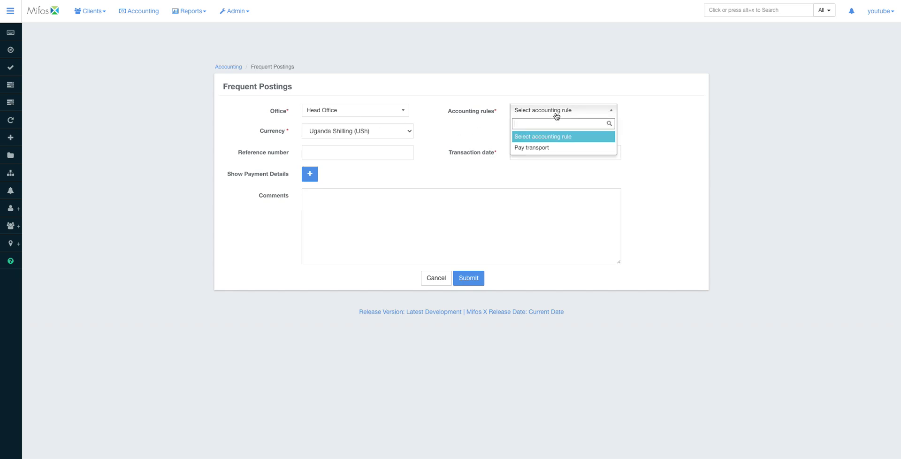
{"action": "left_click", "coordinate": [534, 147]}
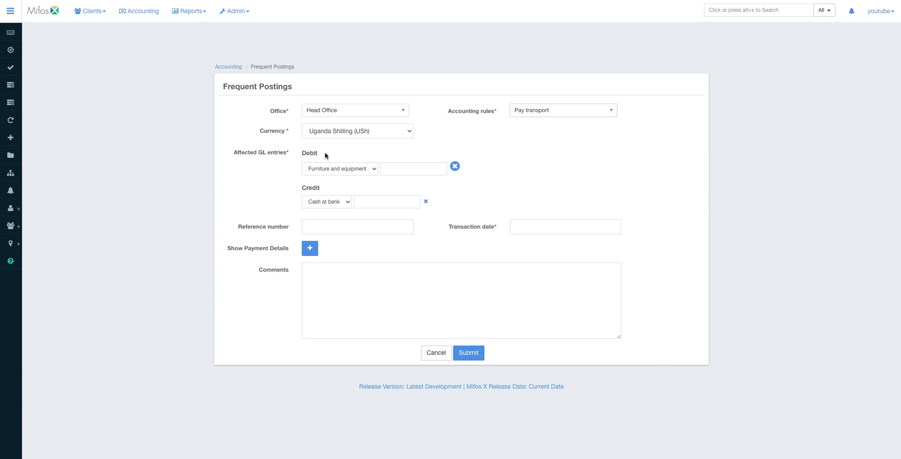
{"action": "left_click", "coordinate": [355, 169]}
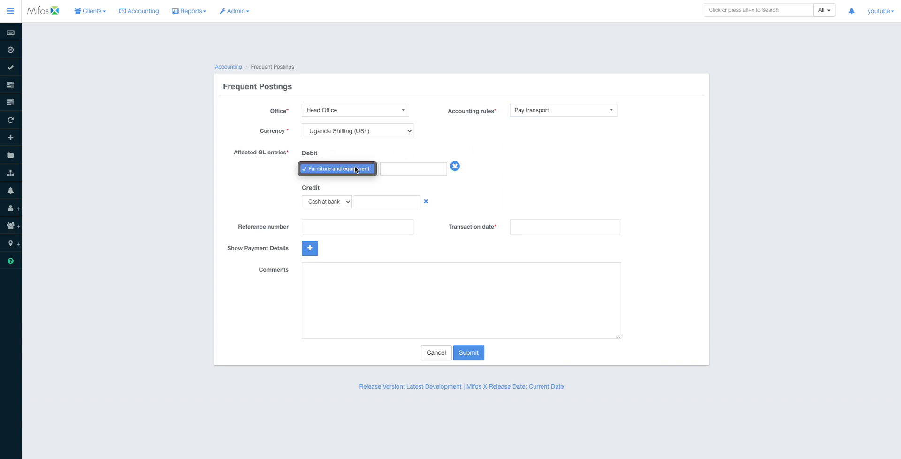
{"action": "left_click", "coordinate": [337, 151]}
{"action": "left_click", "coordinate": [322, 202]}
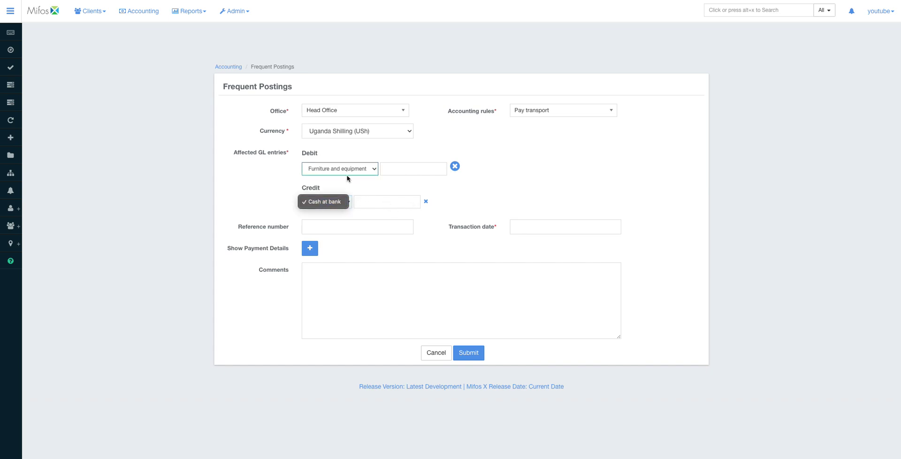
{"action": "left_click", "coordinate": [282, 166]}
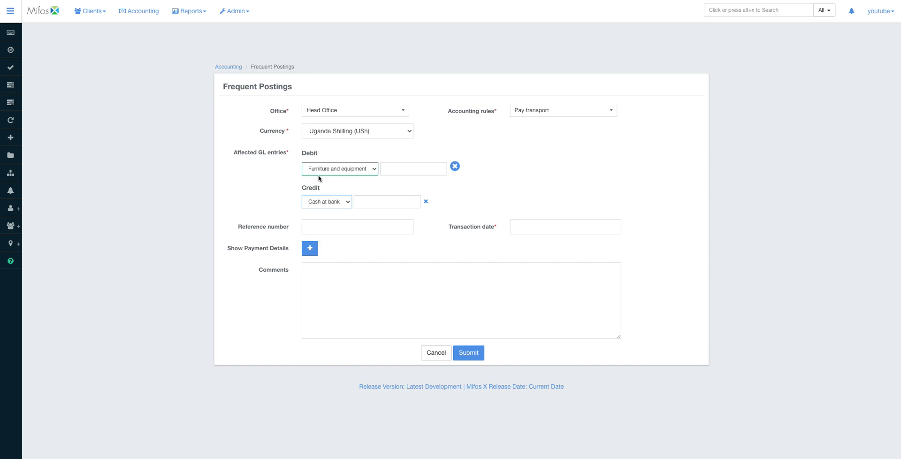
View the journal entry search form, and return to the welcome page
{"action": "left_click", "coordinate": [231, 66]}
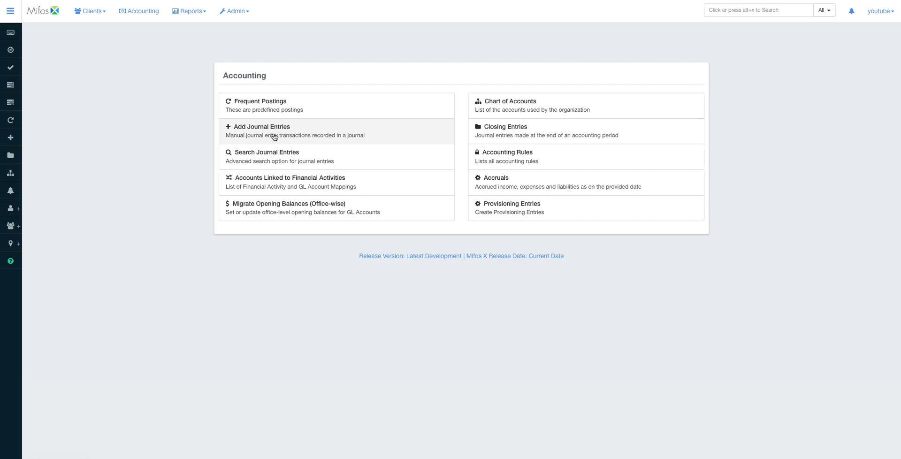
{"action": "left_click", "coordinate": [305, 156]}
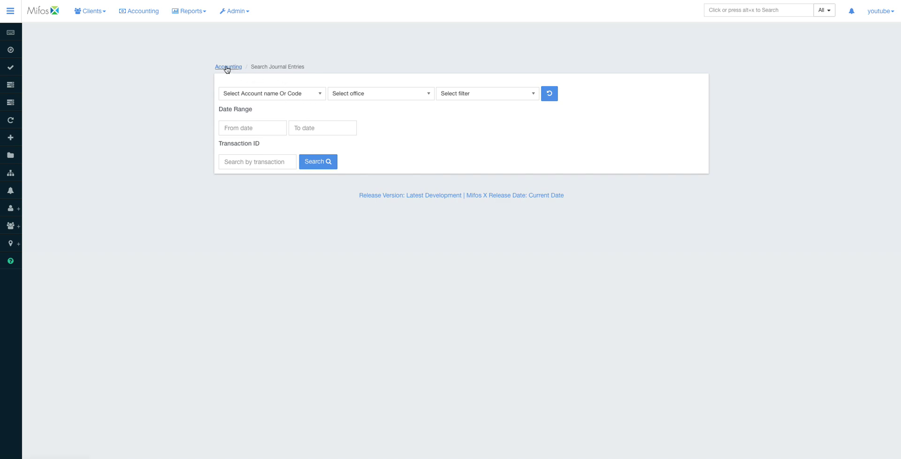
{"action": "left_click", "coordinate": [227, 68]}
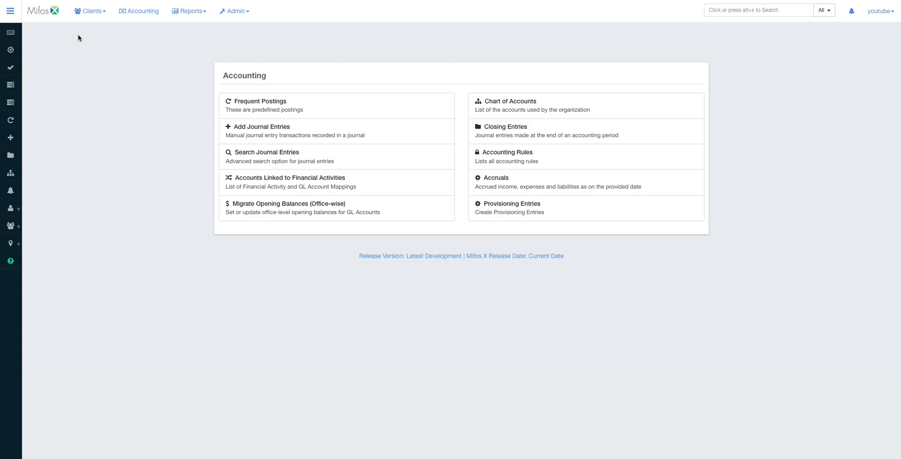
{"action": "left_click", "coordinate": [49, 17]}
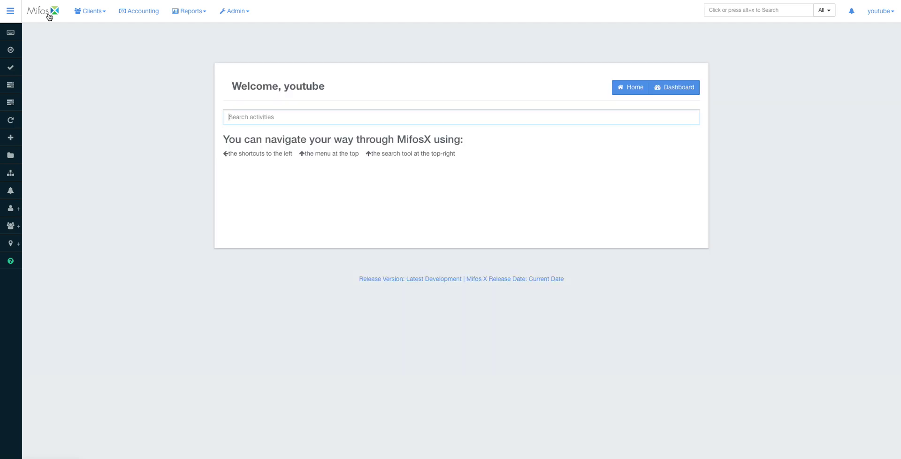